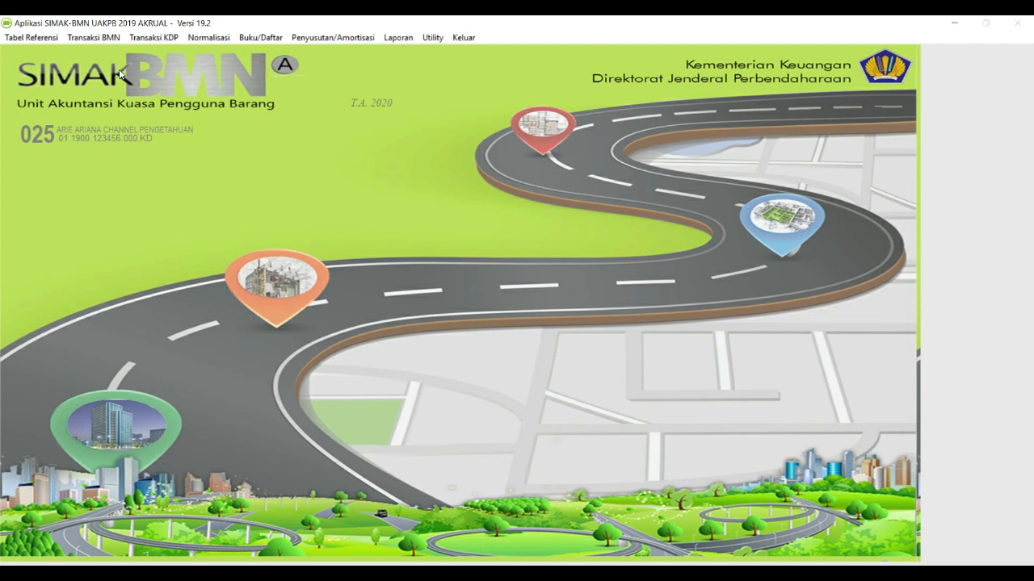
{"action": "left_click", "coordinate": [115, 38]}
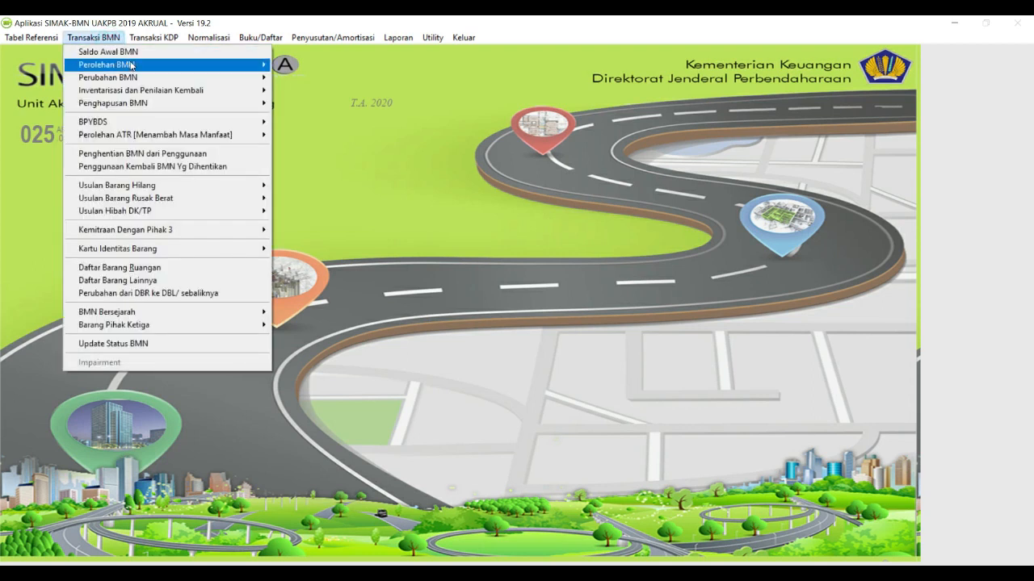
{"action": "mouse_move", "coordinate": [276, 38]}
{"action": "mouse_move", "coordinate": [94, 37]}
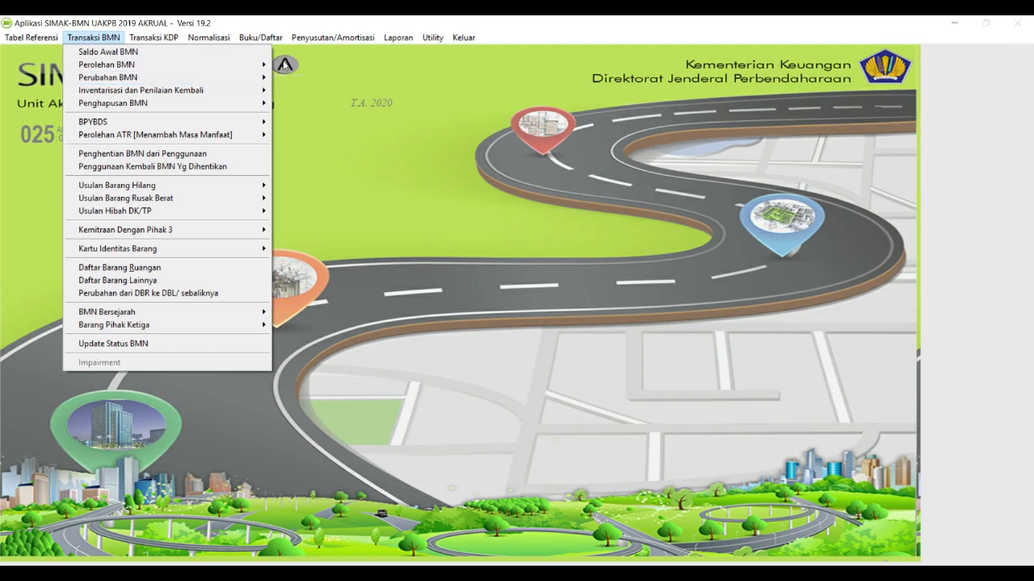
{"action": "left_click", "coordinate": [328, 70]}
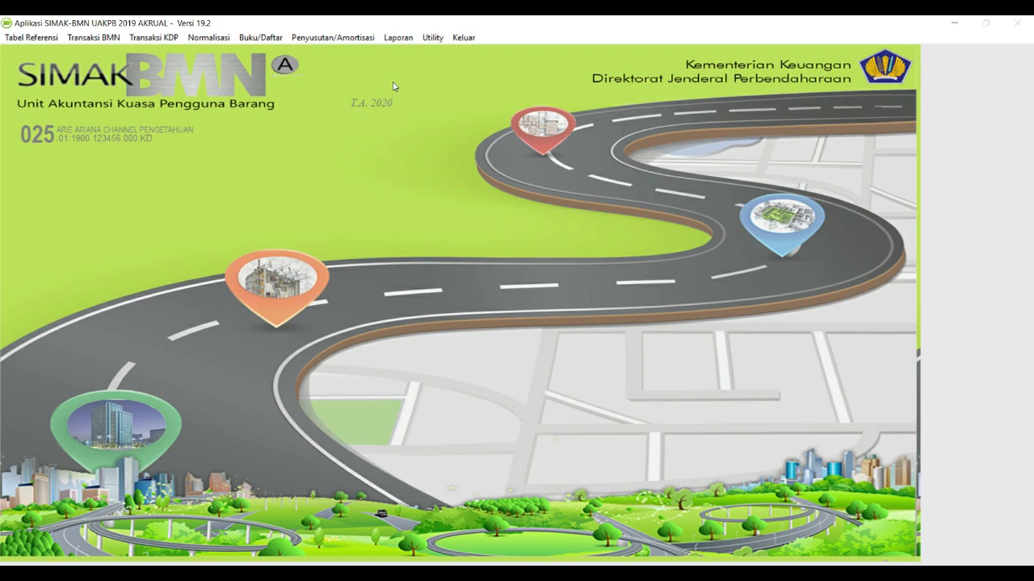
{"action": "left_click", "coordinate": [399, 38]}
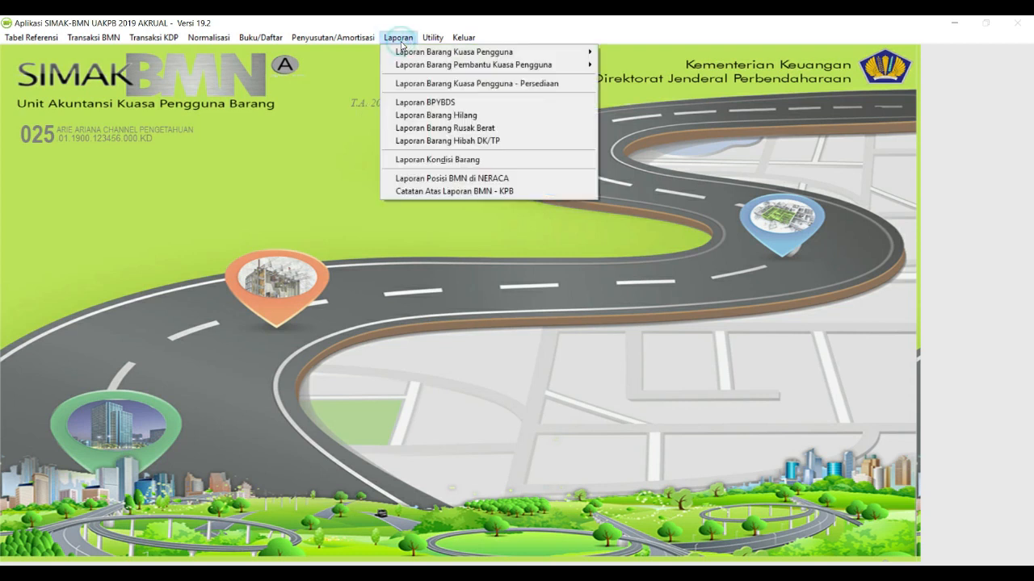
Preview the semester BMN neraca position report, totalling 2,120,000,000, then close the preview.
{"action": "left_click", "coordinate": [417, 179]}
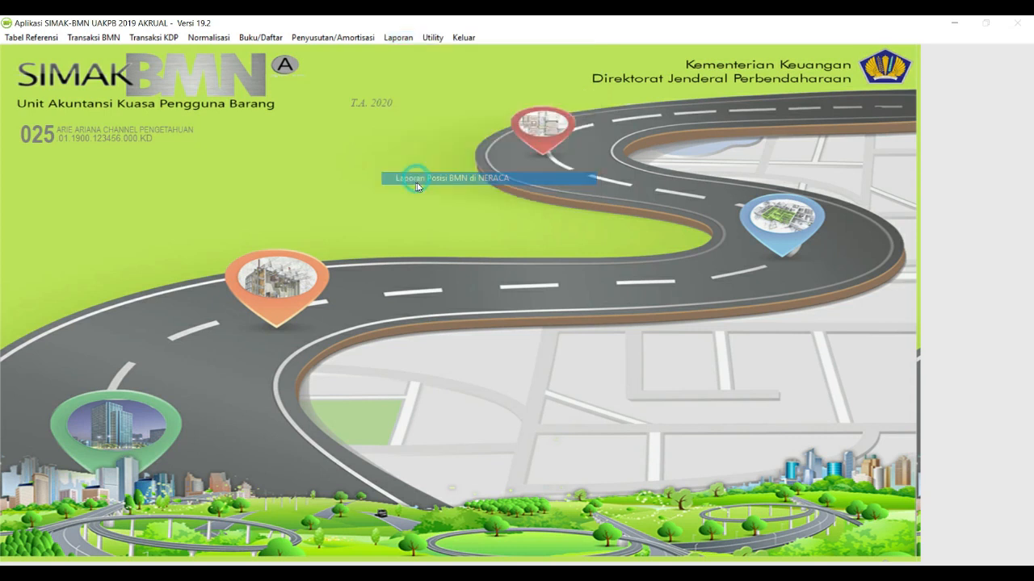
{"action": "left_click", "coordinate": [232, 225]}
{"action": "left_click", "coordinate": [274, 309]}
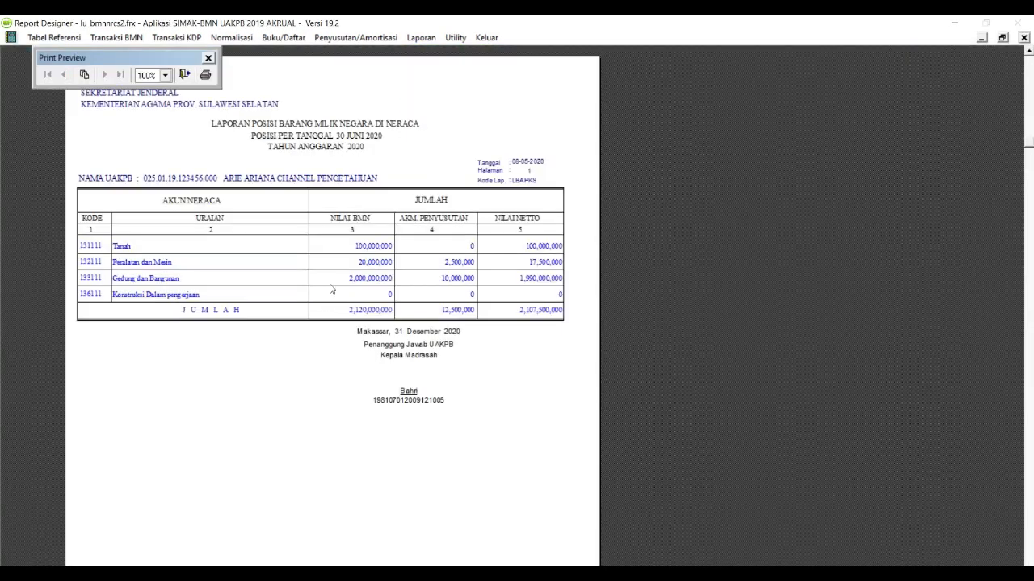
{"action": "left_click", "coordinate": [185, 75]}
Close the neraca report form and open the KIB Gedung dan Bangunan form.
{"action": "left_click", "coordinate": [310, 306]}
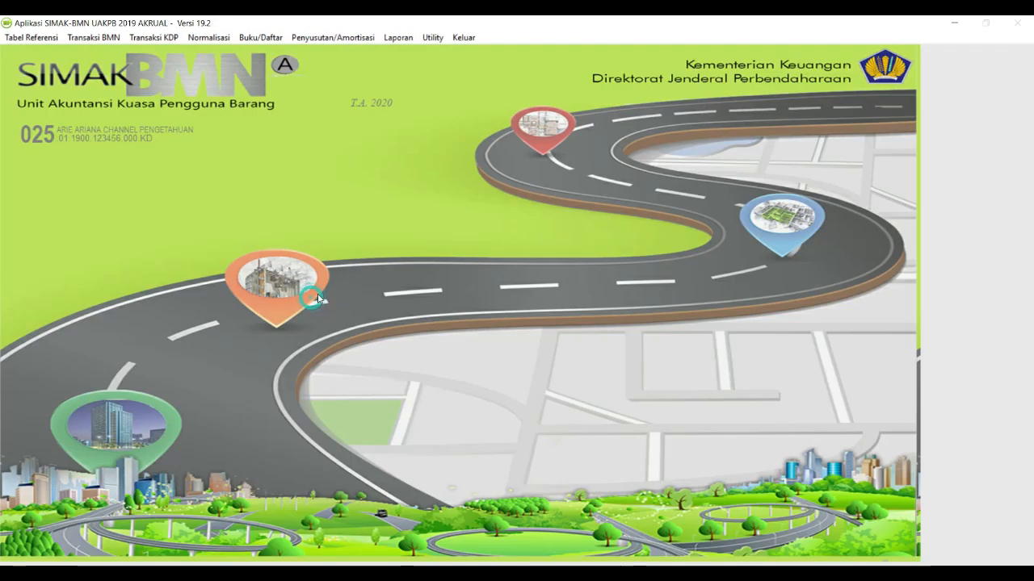
{"action": "left_click", "coordinate": [261, 38]}
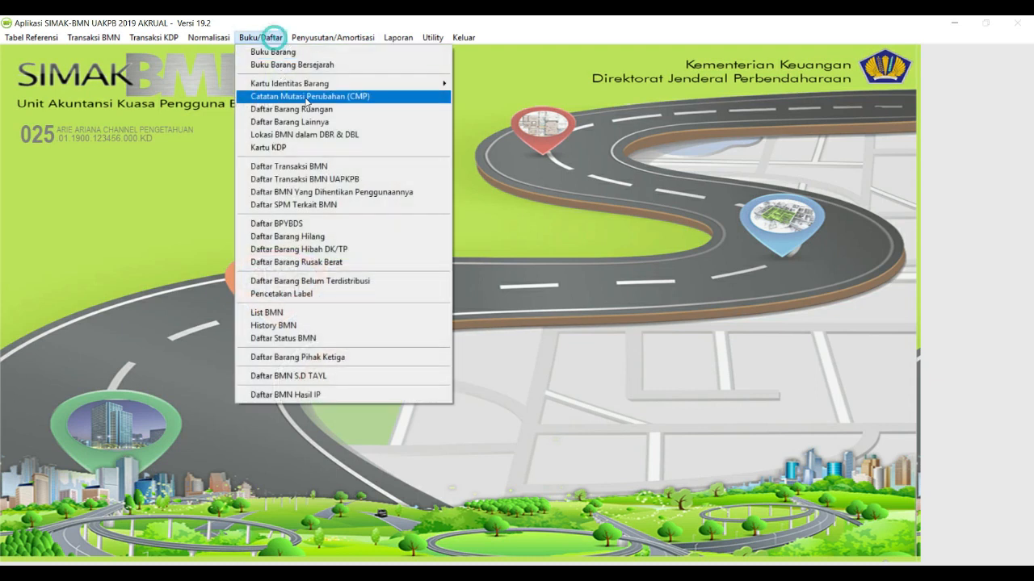
{"action": "left_click", "coordinate": [384, 81]}
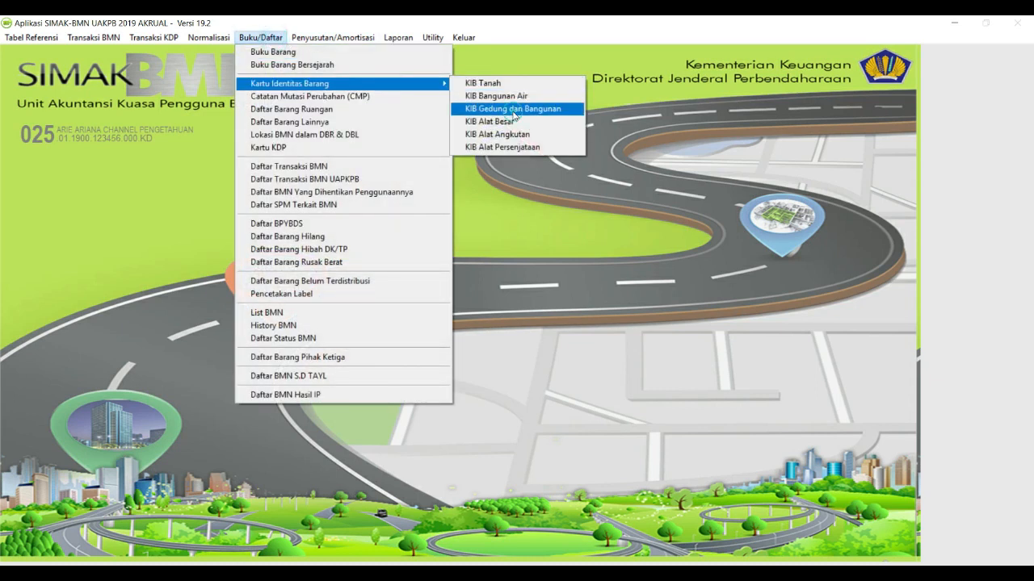
{"action": "left_click", "coordinate": [513, 110]}
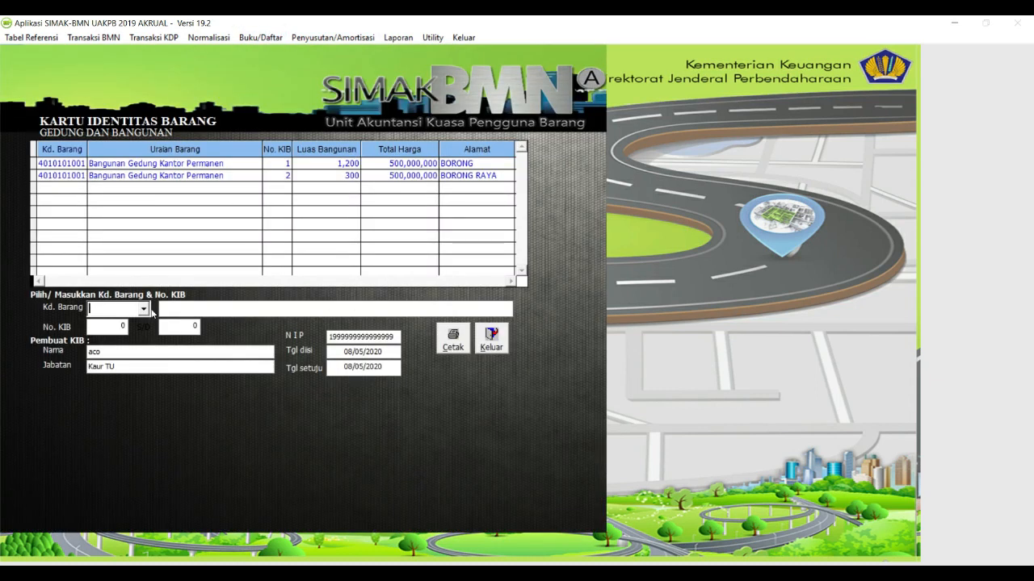
{"action": "left_click", "coordinate": [143, 309]}
{"action": "left_click", "coordinate": [141, 325]}
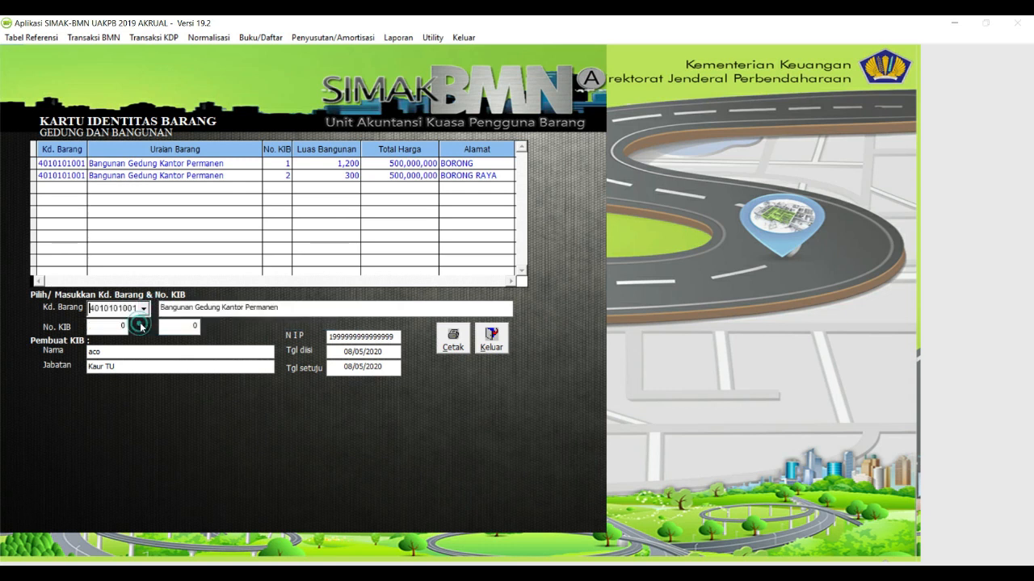
{"action": "left_click", "coordinate": [124, 326]}
{"action": "type", "text": "2"}
{"action": "left_click", "coordinate": [199, 324]}
{"action": "type", "text": "2"}
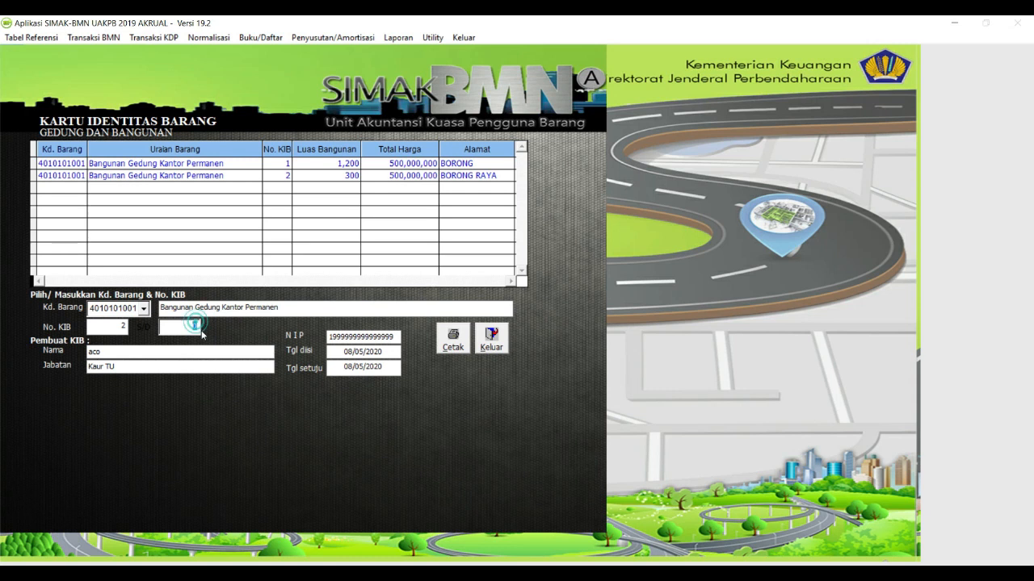
{"action": "left_click", "coordinate": [453, 338]}
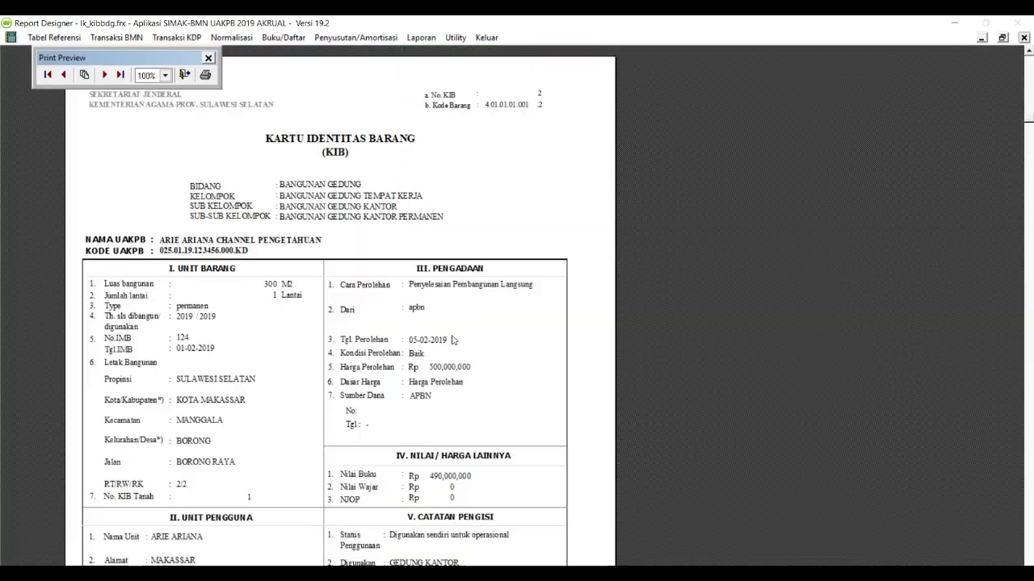
Capture the I. UNIT BARANG block of the KIB preview, then close the preview.
{"action": "scroll", "coordinate": [476, 313], "scroll_direction": "down", "scroll_amount": 3}
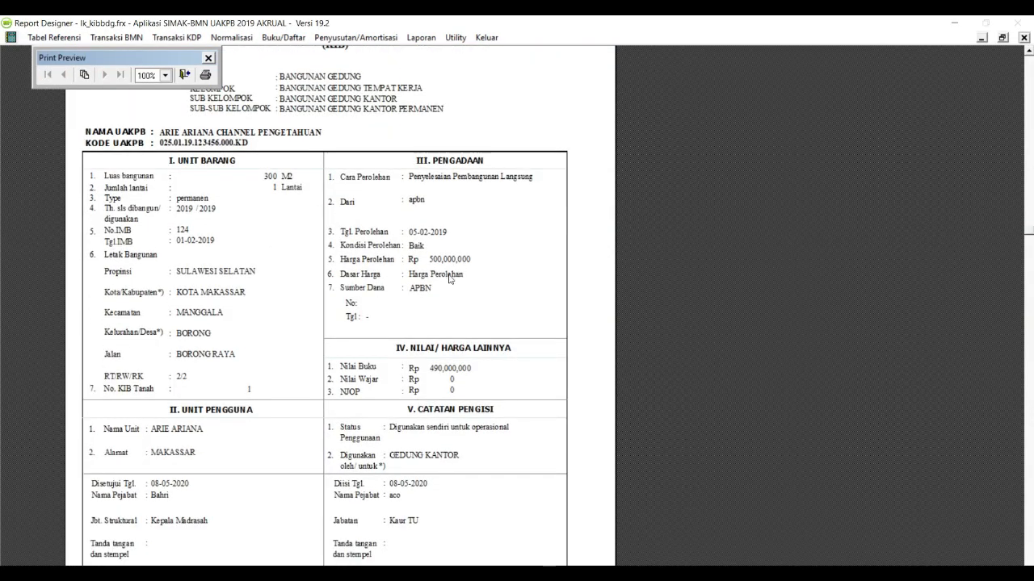
{"action": "key", "text": "Print"}
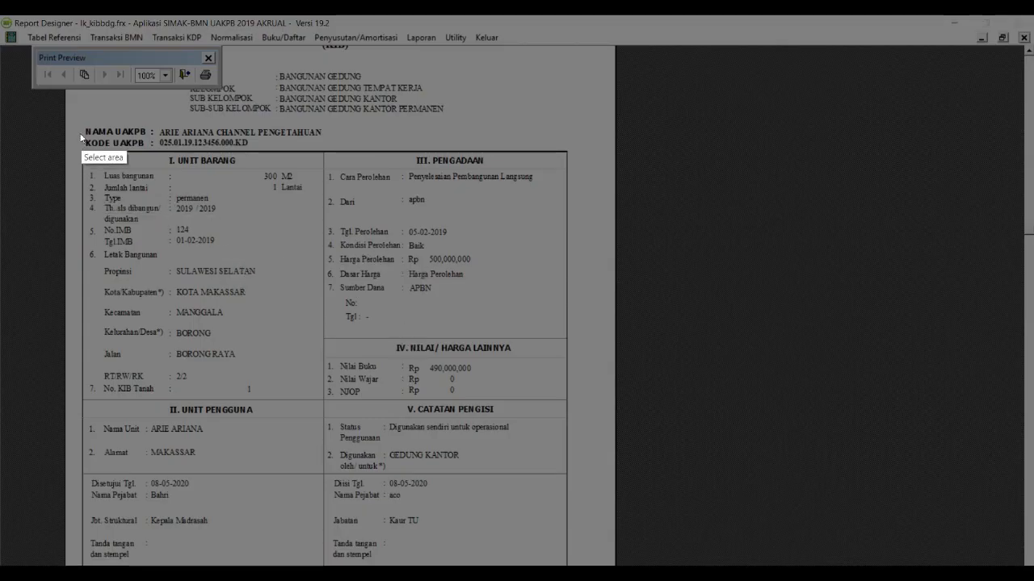
{"action": "mouse_move", "coordinate": [72, 145]}
{"action": "left_mouse_down"}
{"action": "mouse_move", "coordinate": [113, 186]}
{"action": "mouse_move", "coordinate": [339, 294]}
{"action": "mouse_move", "coordinate": [570, 323]}
{"action": "left_mouse_up"}
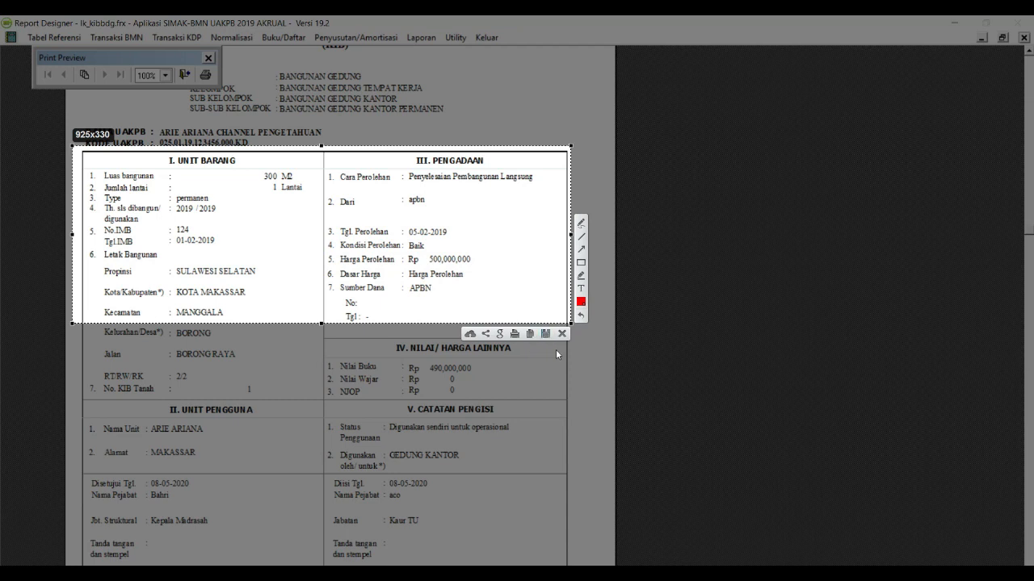
{"action": "key", "text": "Escape"}
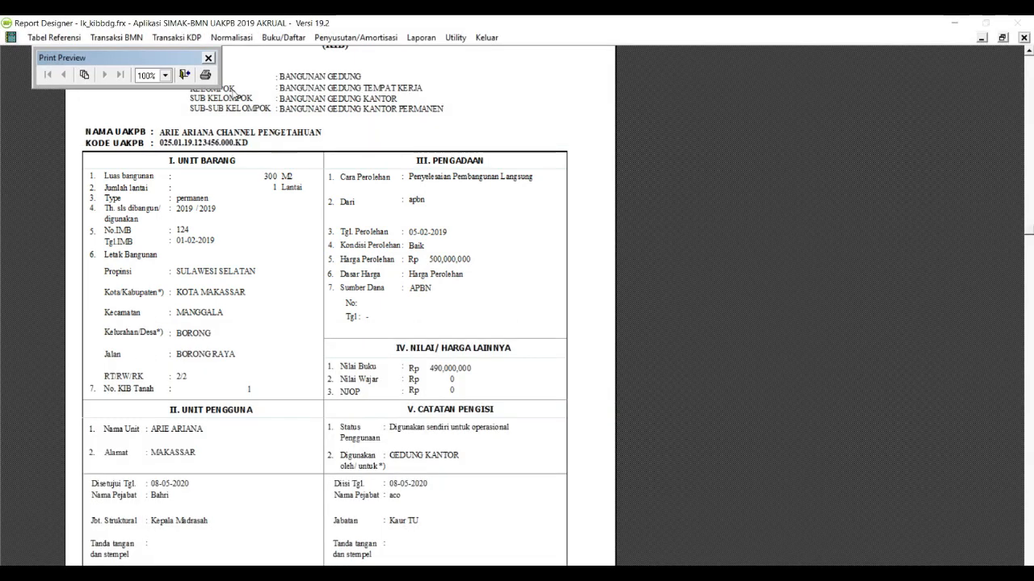
{"action": "left_click", "coordinate": [181, 75]}
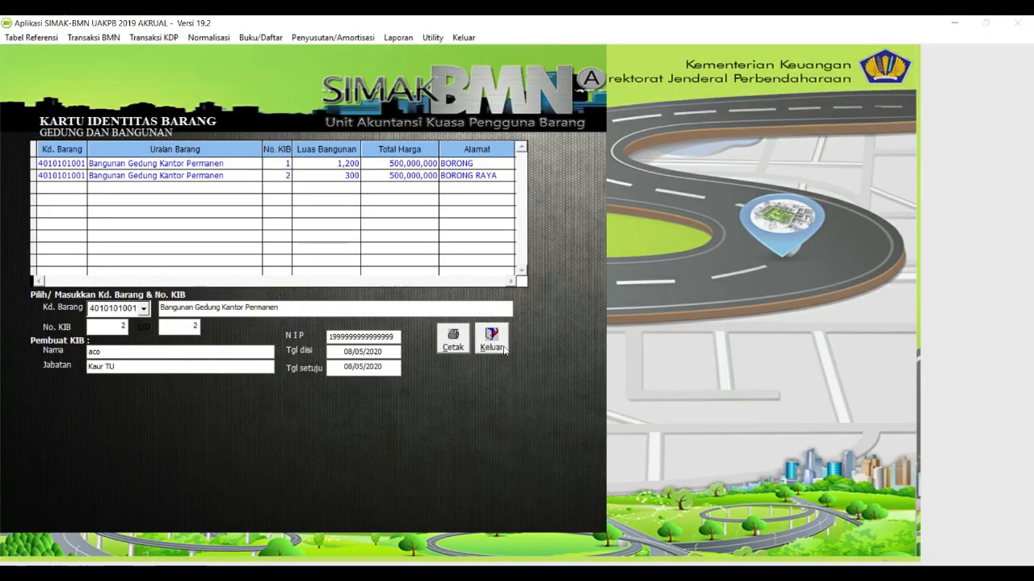
Close the KIB form and start a new Reklasifikasi Keluar entry.
{"action": "left_click", "coordinate": [498, 347]}
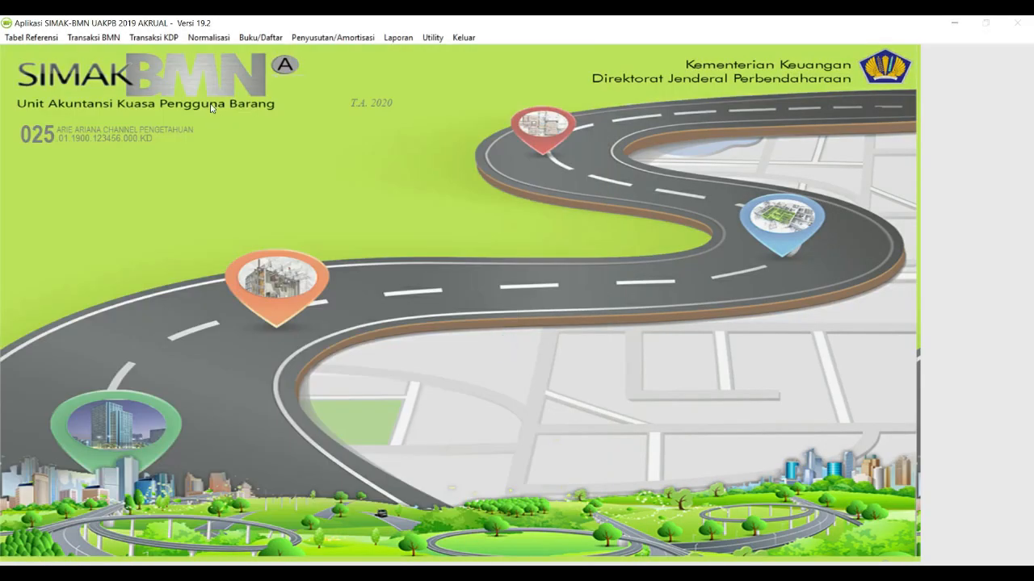
{"action": "left_click", "coordinate": [101, 37]}
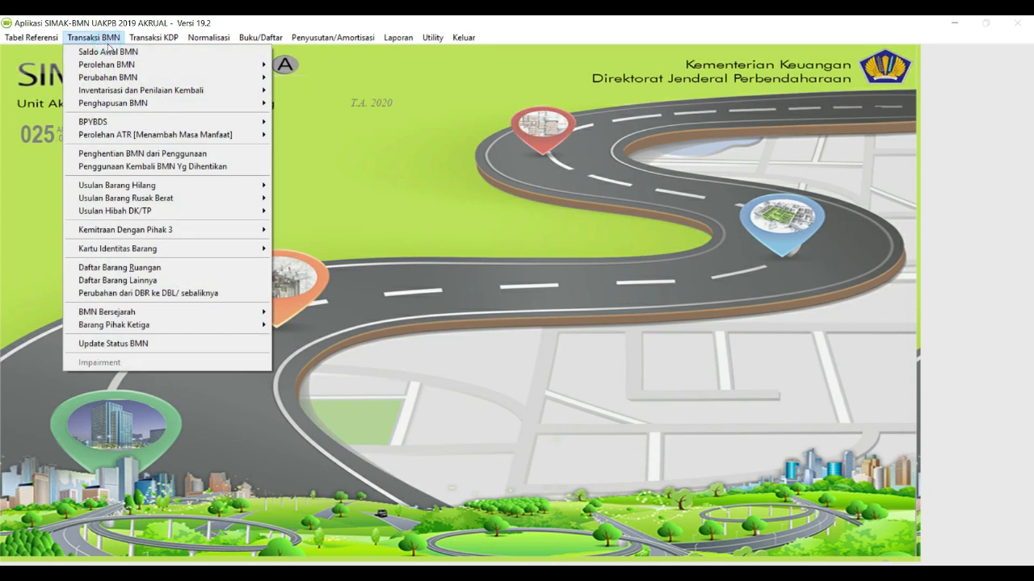
{"action": "mouse_move", "coordinate": [269, 102]}
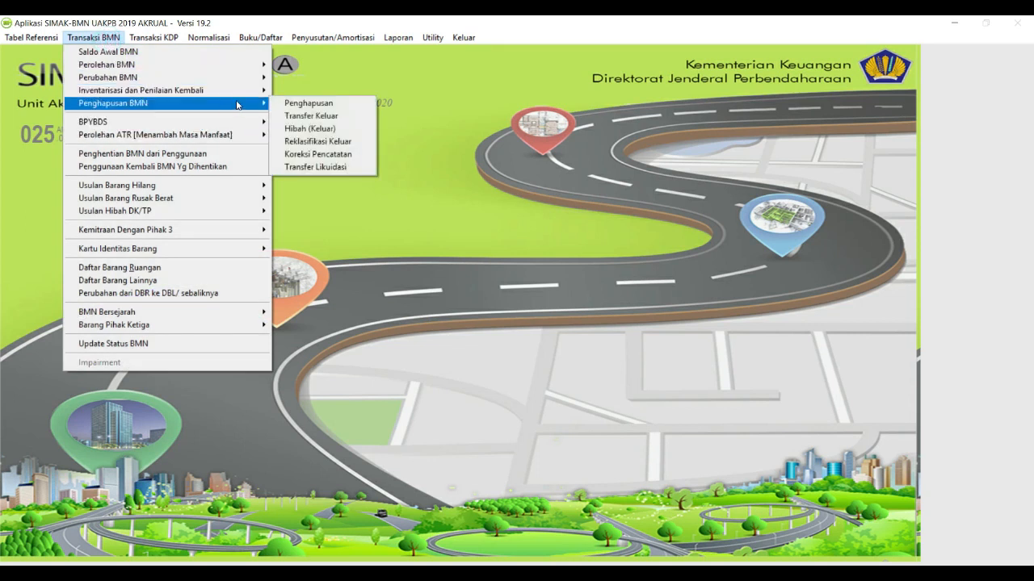
{"action": "left_click", "coordinate": [302, 151]}
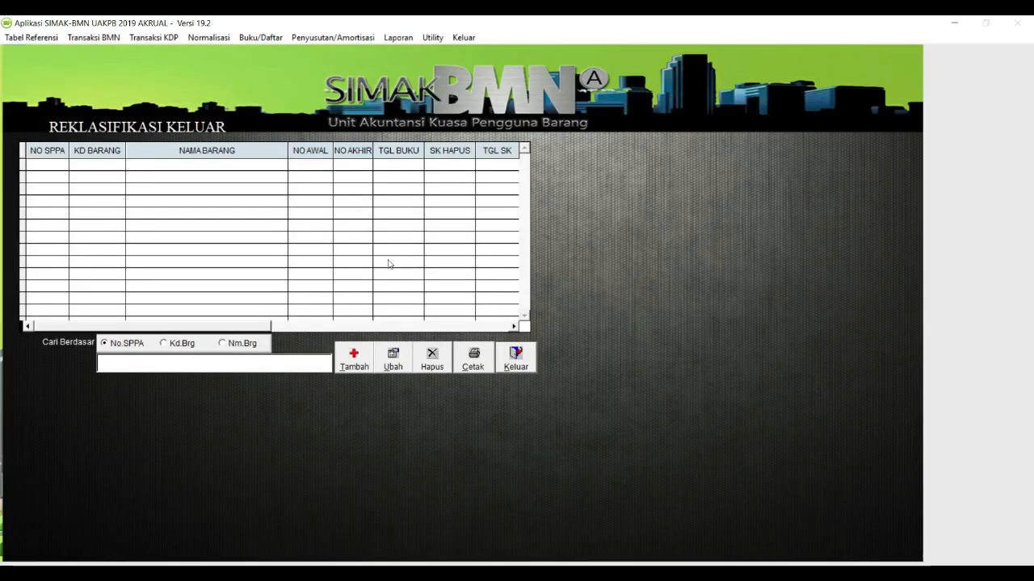
{"action": "left_click", "coordinate": [366, 365]}
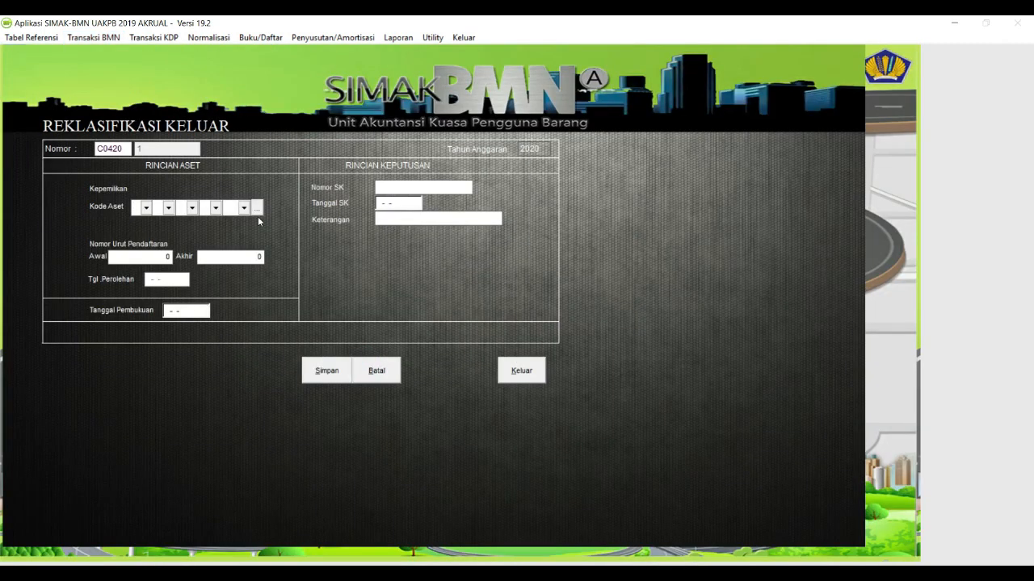
Search asset codes for KANTOR and pick Bangunan Gedung Kantor Permanen.
{"action": "left_click", "coordinate": [258, 214]}
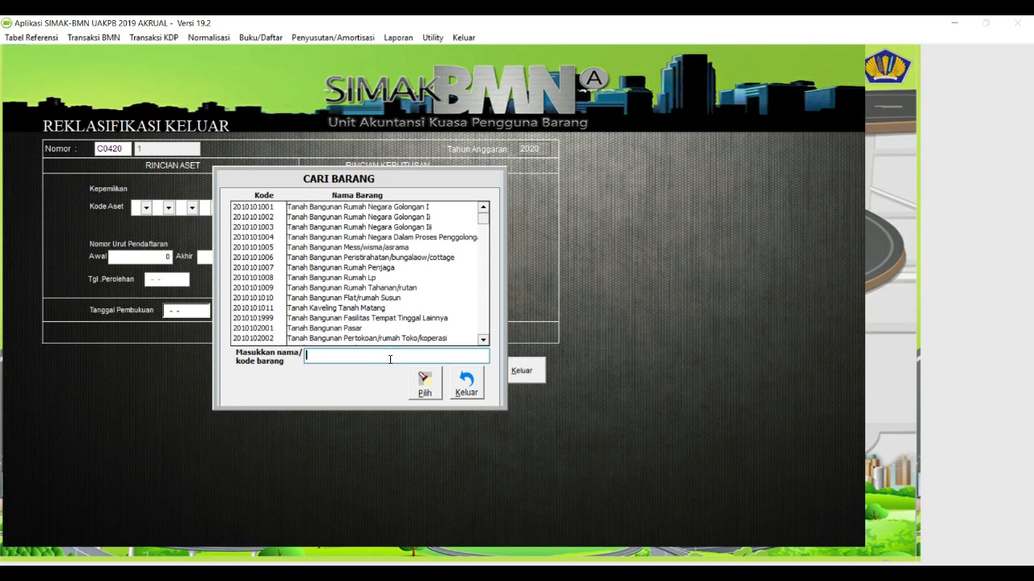
{"action": "type", "text": "KANTOR"}
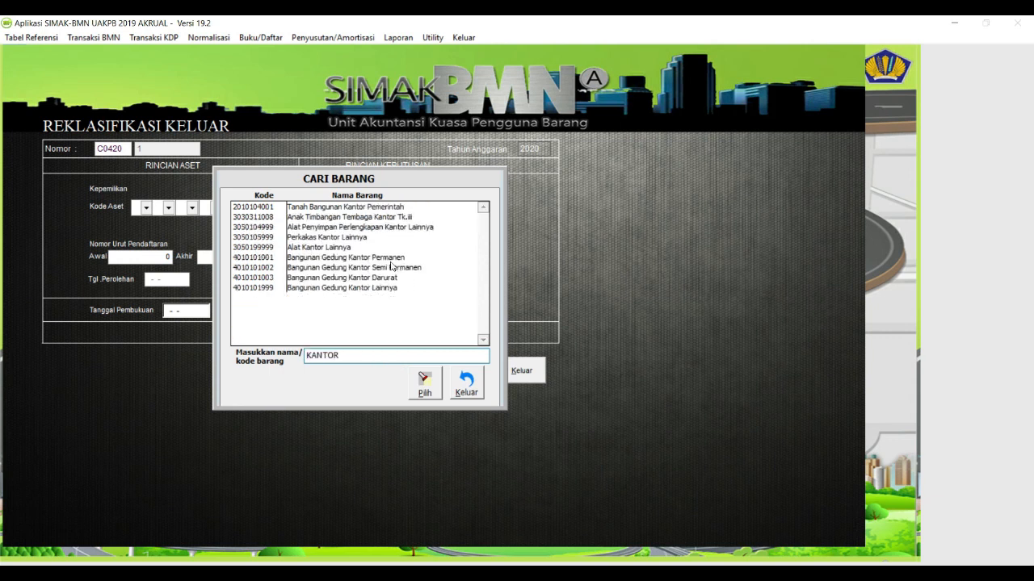
{"action": "double_click", "coordinate": [389, 259]}
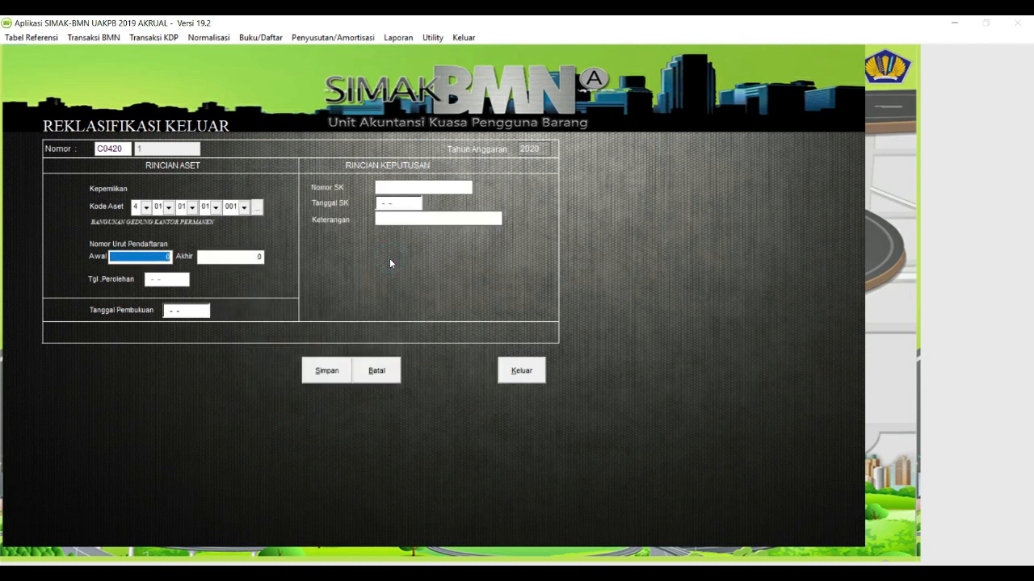
Enter registration number 2, booking date 05-05-2020, decree 123/BA and its date.
{"action": "type", "text": "2"}
{"action": "key", "text": "Return"}
{"action": "type", "text": "2"}
{"action": "key", "text": "Return"}
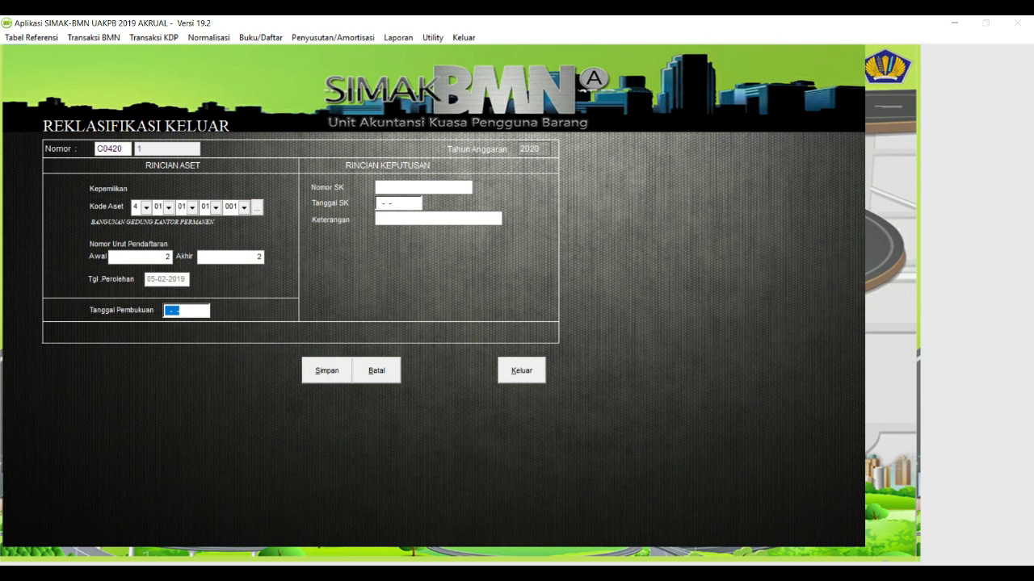
{"action": "type", "text": "05-05-2020"}
{"action": "key", "text": "Tab"}
{"action": "type", "text": "123/BA"}
{"action": "key", "text": "Tab"}
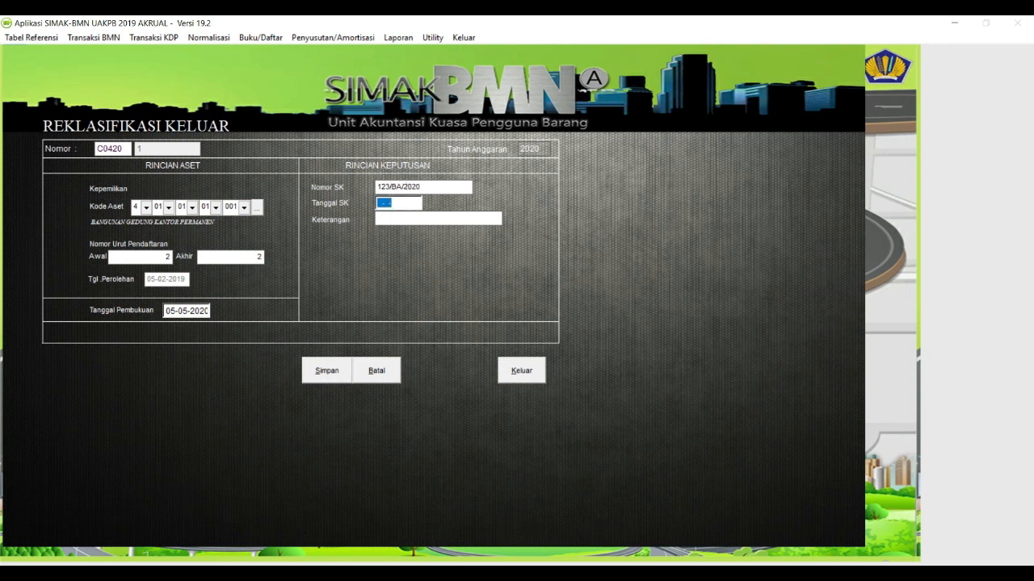
{"action": "type", "text": "0"}
{"action": "type", "text": "NTARISASI"}
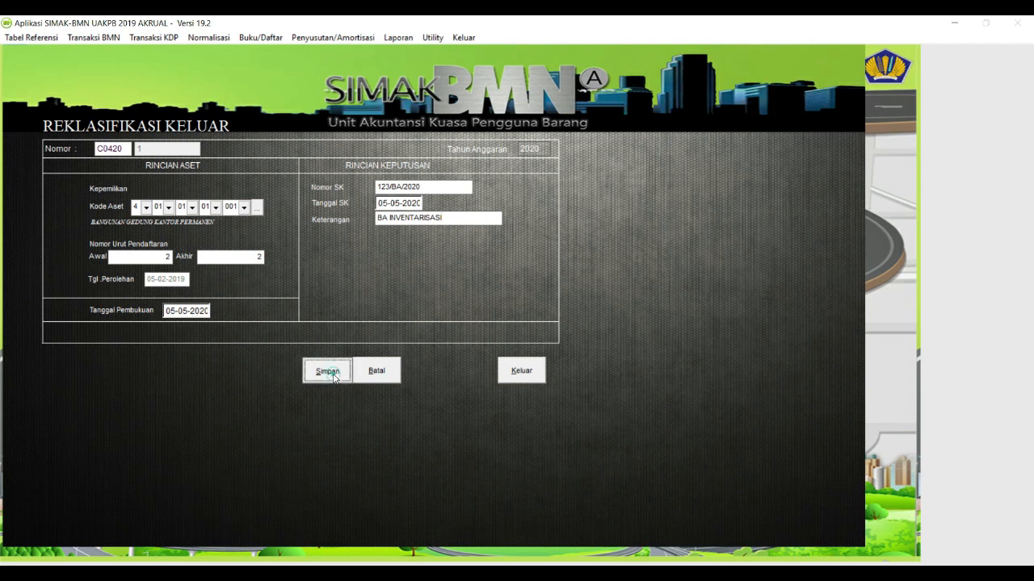
Save the reclassification-out record, acknowledge the confirmation, and close the form.
{"action": "left_click", "coordinate": [339, 373]}
{"action": "left_click", "coordinate": [550, 338]}
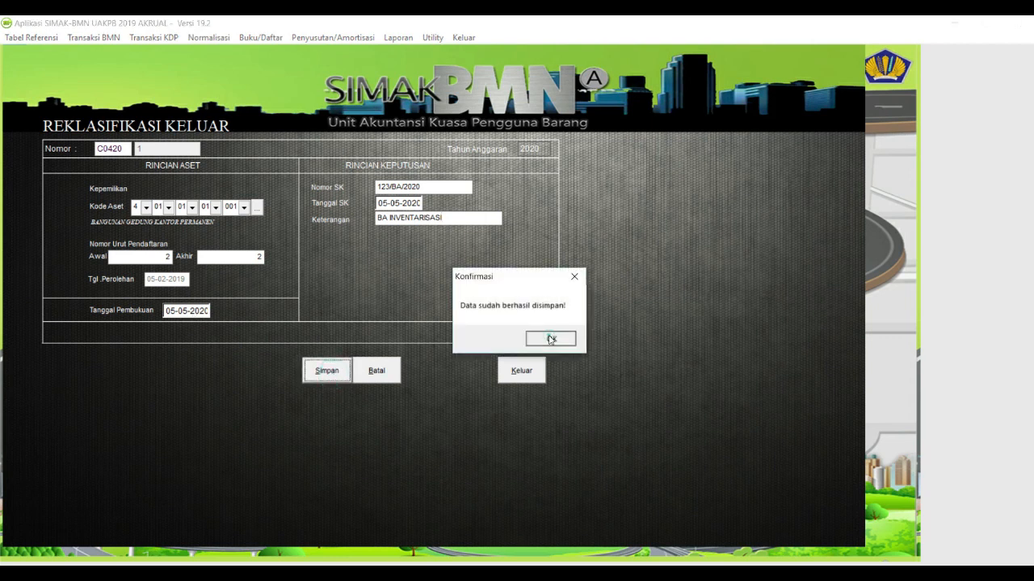
{"action": "left_click", "coordinate": [525, 360]}
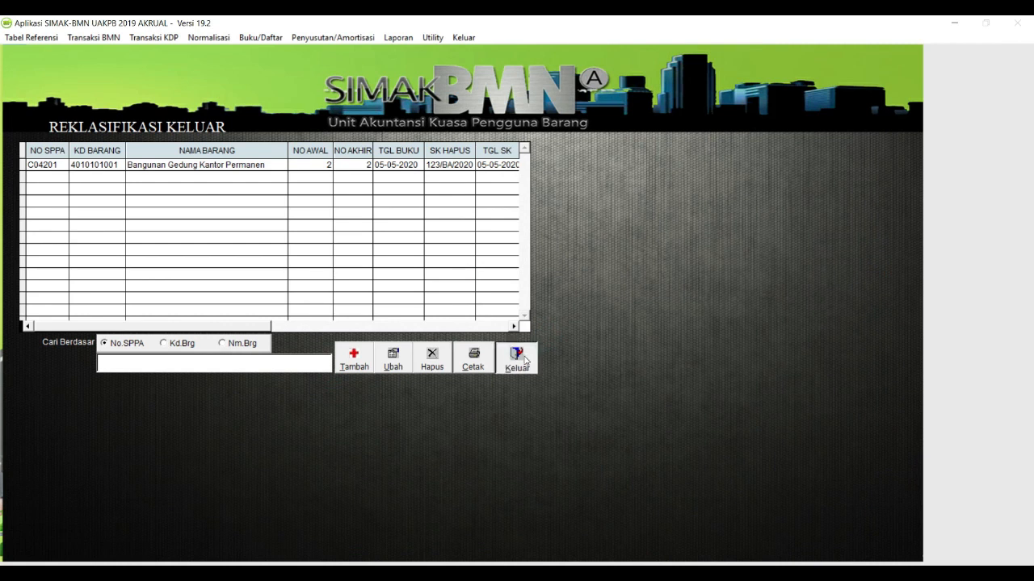
Preview the Semester I neraca position report, now totalling 1,617,500,000, then close it.
{"action": "left_click", "coordinate": [398, 37]}
{"action": "left_click", "coordinate": [410, 177]}
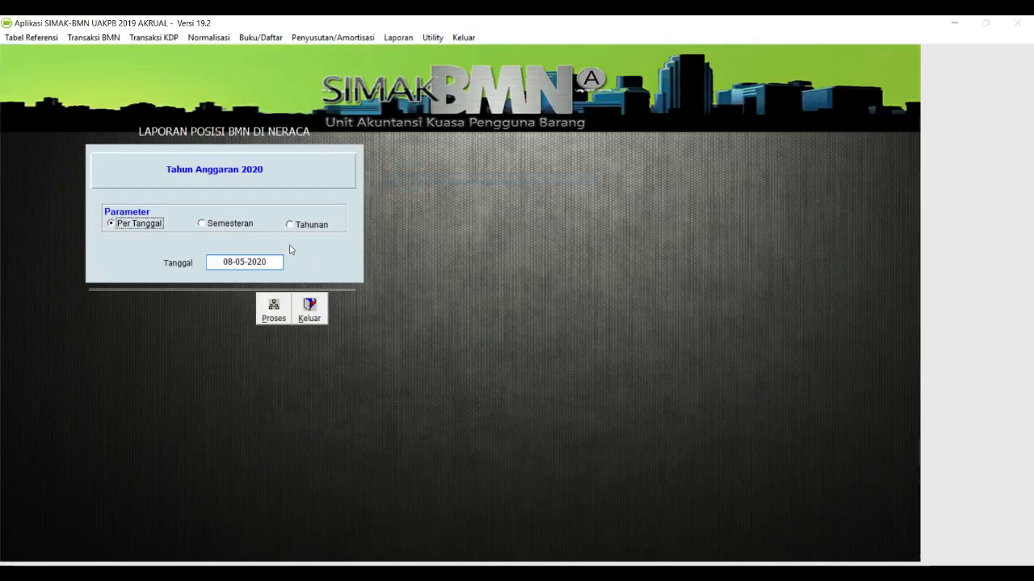
{"action": "left_click", "coordinate": [230, 223]}
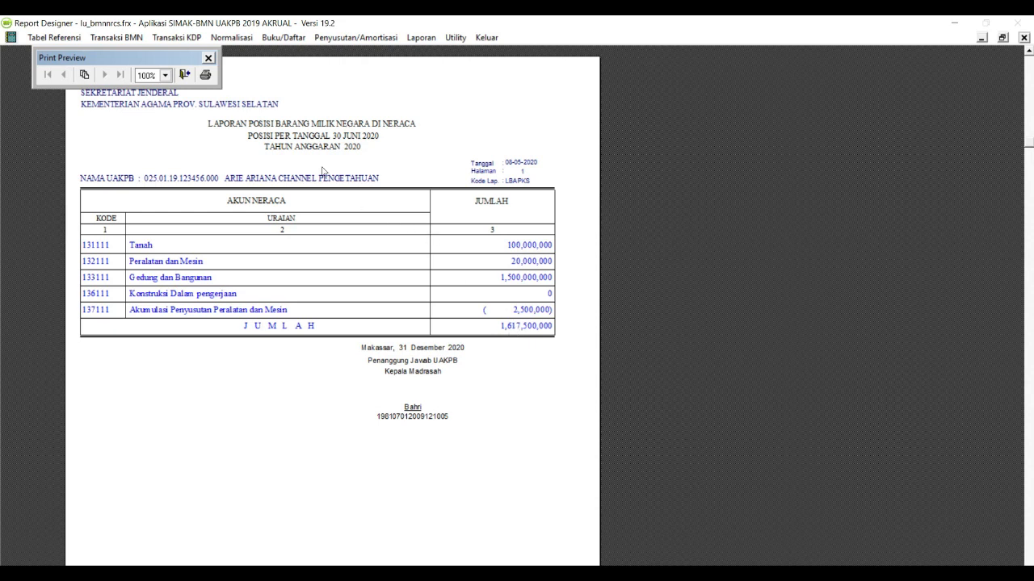
{"action": "left_click", "coordinate": [185, 75]}
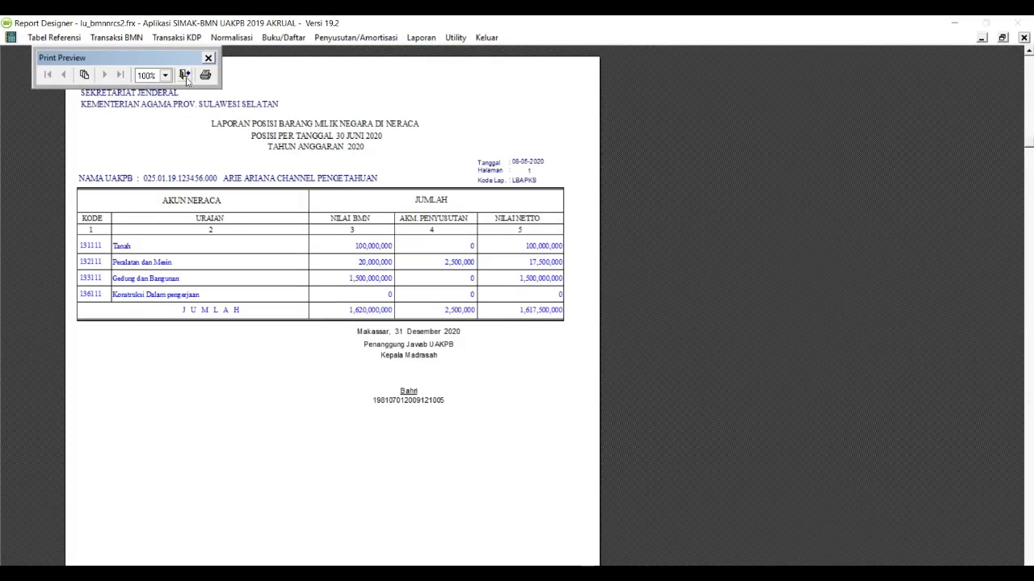
{"action": "left_click", "coordinate": [185, 76]}
{"action": "left_click", "coordinate": [311, 311]}
Start a new Reklasifikasi Masuk entry under Transaksi BMN.
{"action": "left_click", "coordinate": [110, 37]}
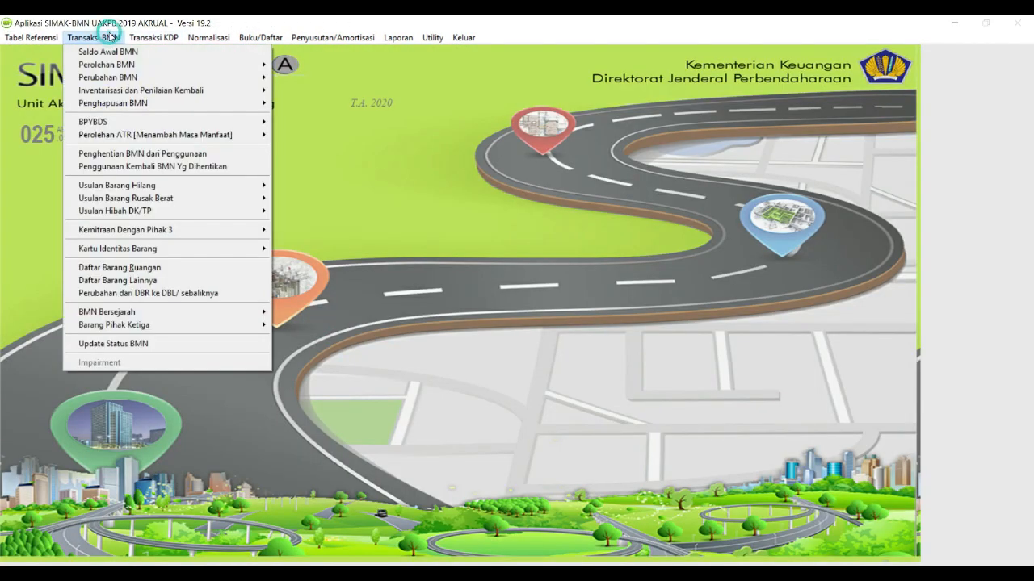
{"action": "mouse_move", "coordinate": [245, 77]}
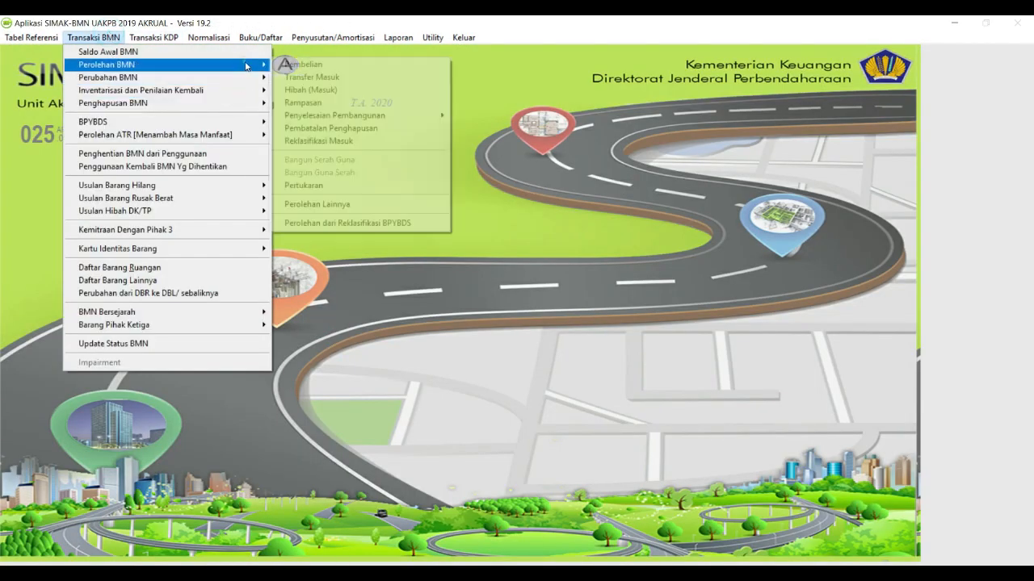
{"action": "left_click", "coordinate": [352, 143]}
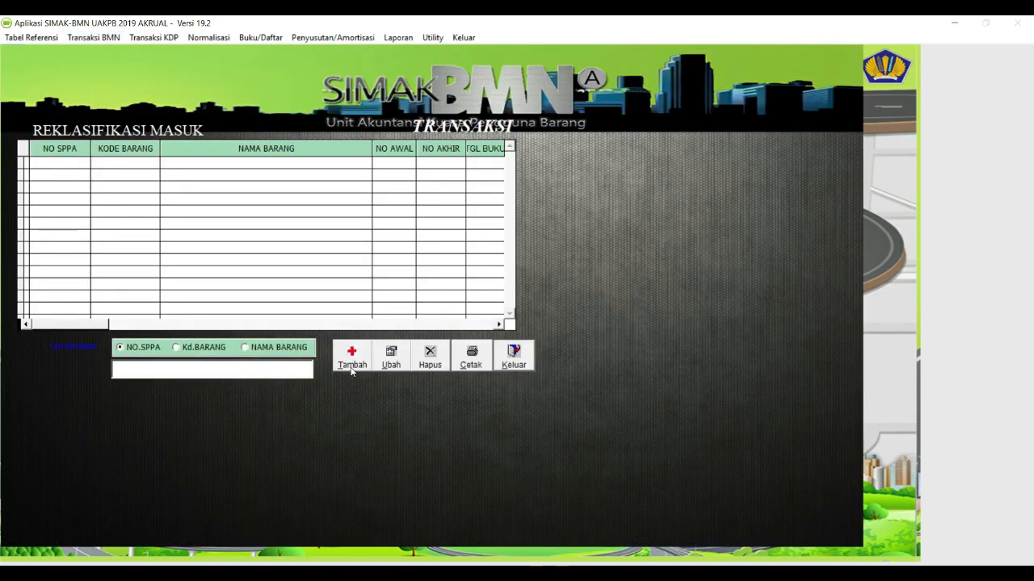
{"action": "left_click", "coordinate": [352, 366]}
Search the item codes for PENDIDIK and pick Bangunan Gedung Pendidikan Permanen.
{"action": "left_click", "coordinate": [223, 210]}
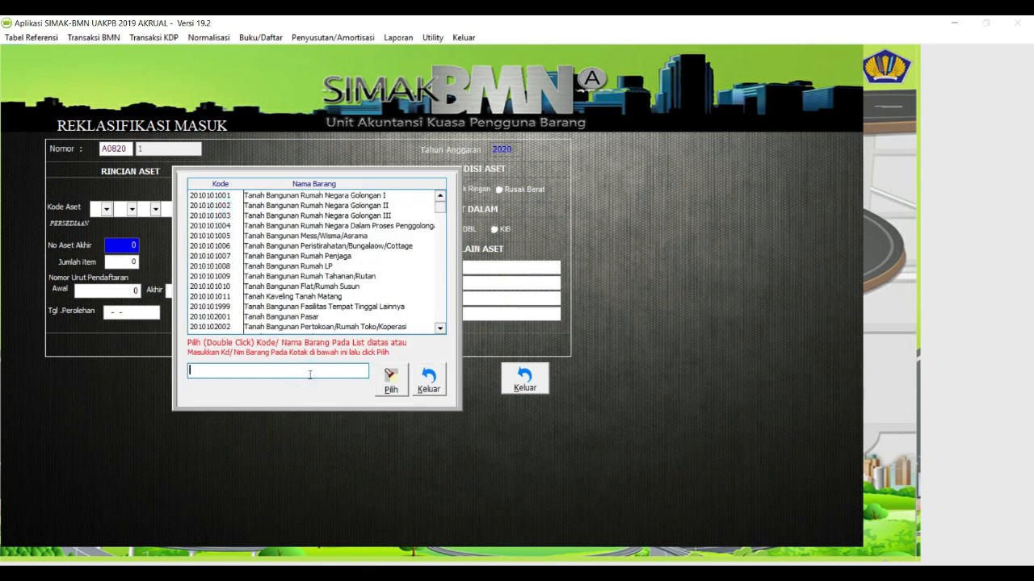
{"action": "type", "text": "PNED"}
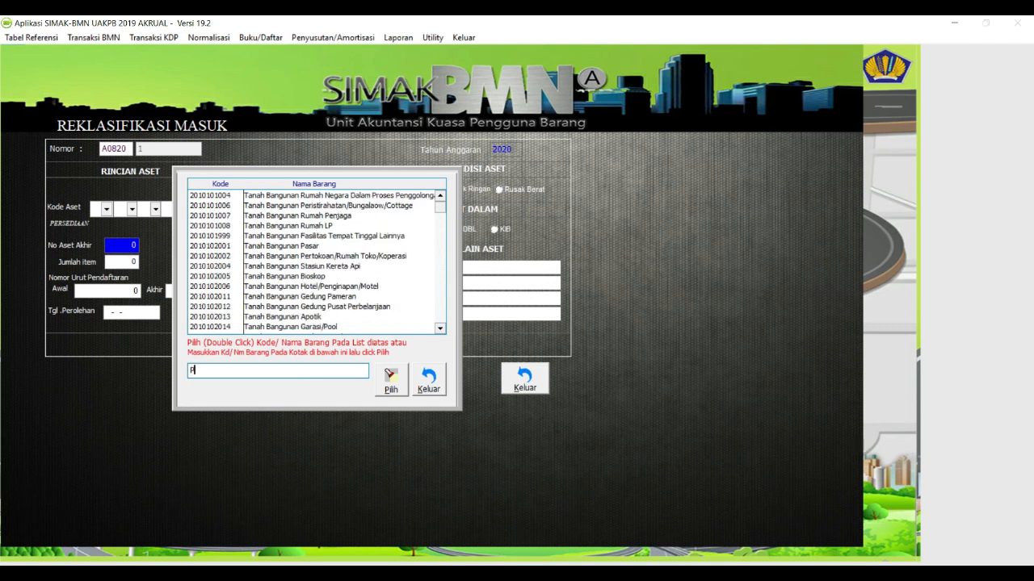
{"action": "key", "text": "BackSpace"}
{"action": "key", "text": "BackSpace"}
{"action": "key", "text": "BackSpace"}
{"action": "type", "text": "END"}
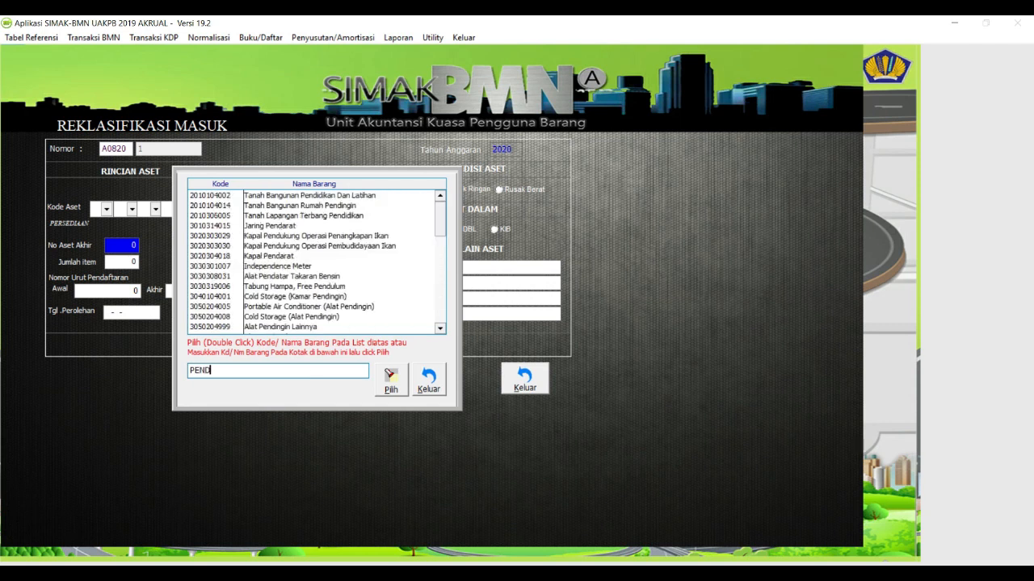
{"action": "type", "text": "IDK"}
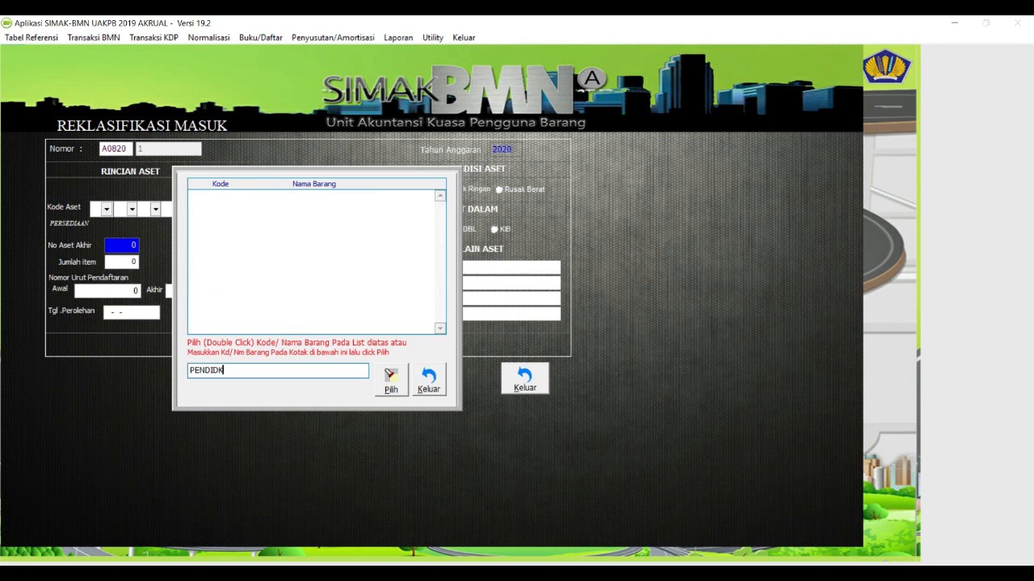
{"action": "key", "text": "BackSpace"}
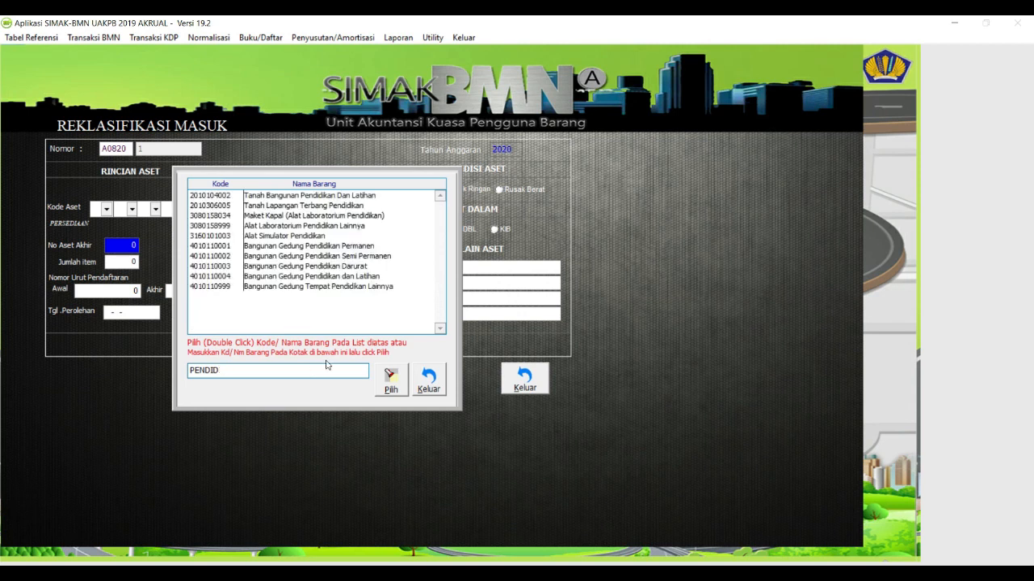
{"action": "double_click", "coordinate": [365, 246]}
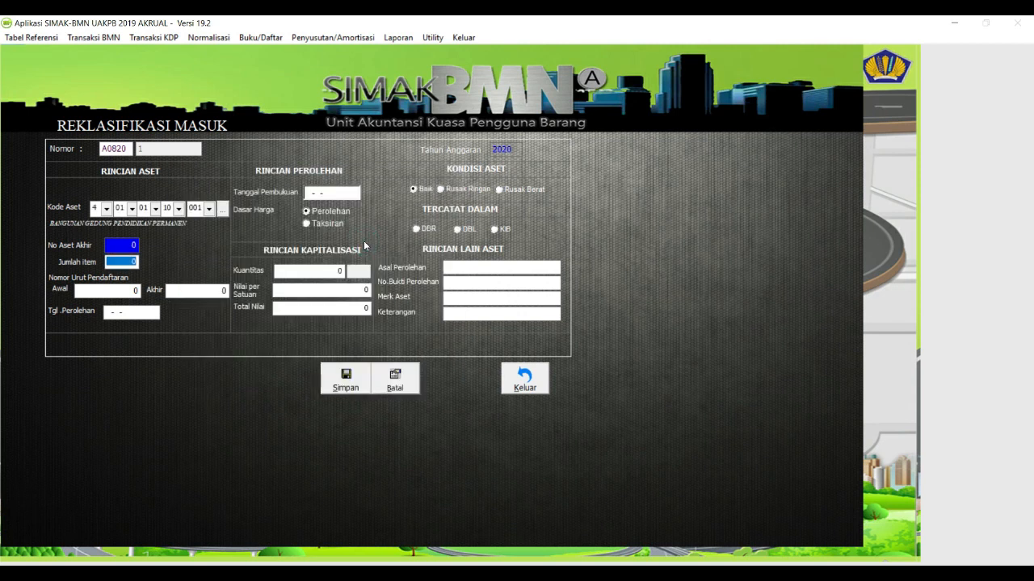
Enter 1 item, acquisition date 05-02-2019, booking date 05-05-2020 and unit value 500,000,000.
{"action": "type", "text": "1"}
{"action": "key", "text": "Return"}
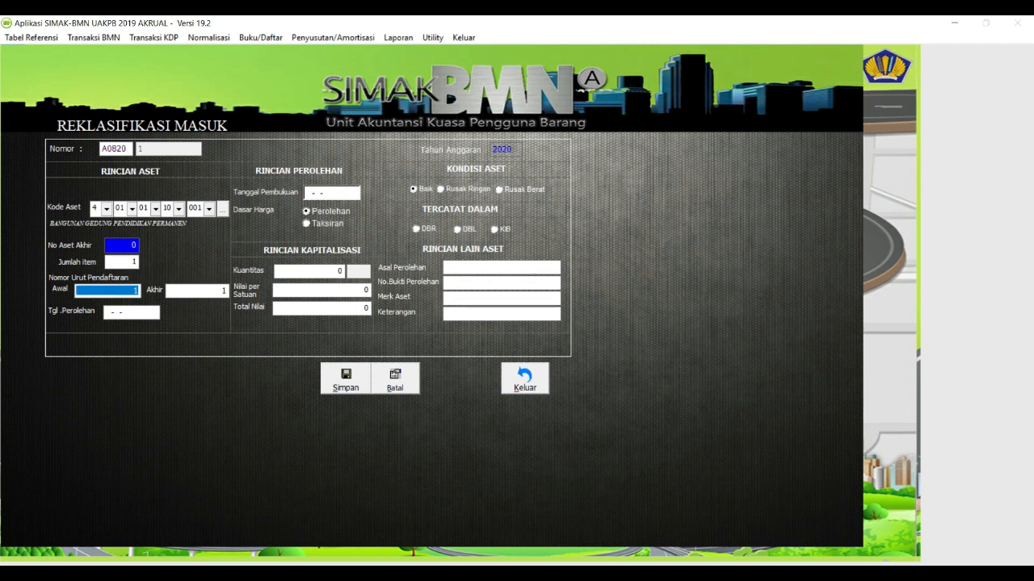
{"action": "key", "text": "Return"}
{"action": "key", "text": "Return"}
{"action": "type", "text": "05"}
{"action": "key", "text": "BackSpace"}
{"action": "key", "text": "BackSpace"}
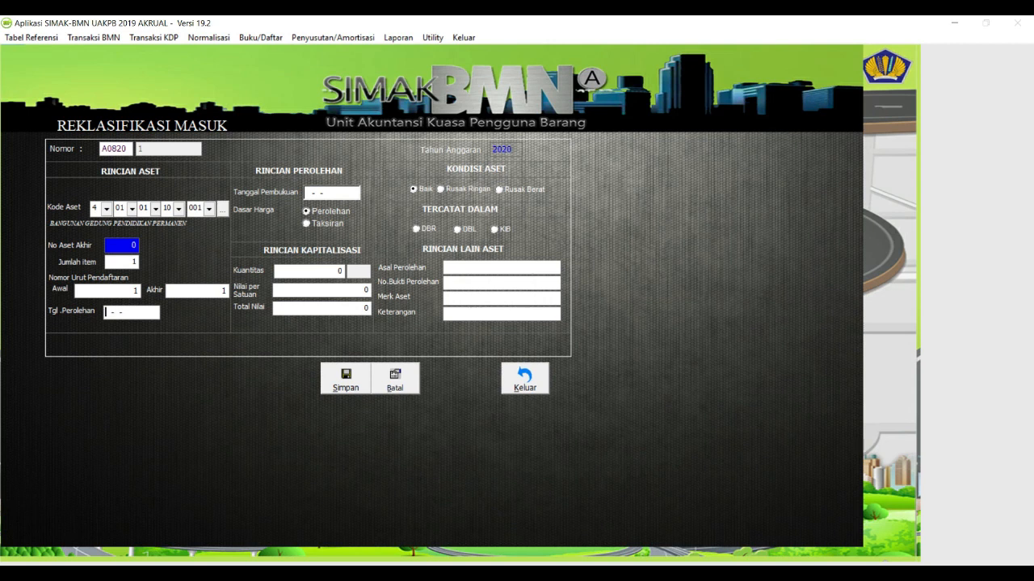
{"action": "type", "text": "05-02-2019"}
{"action": "key", "text": "Return"}
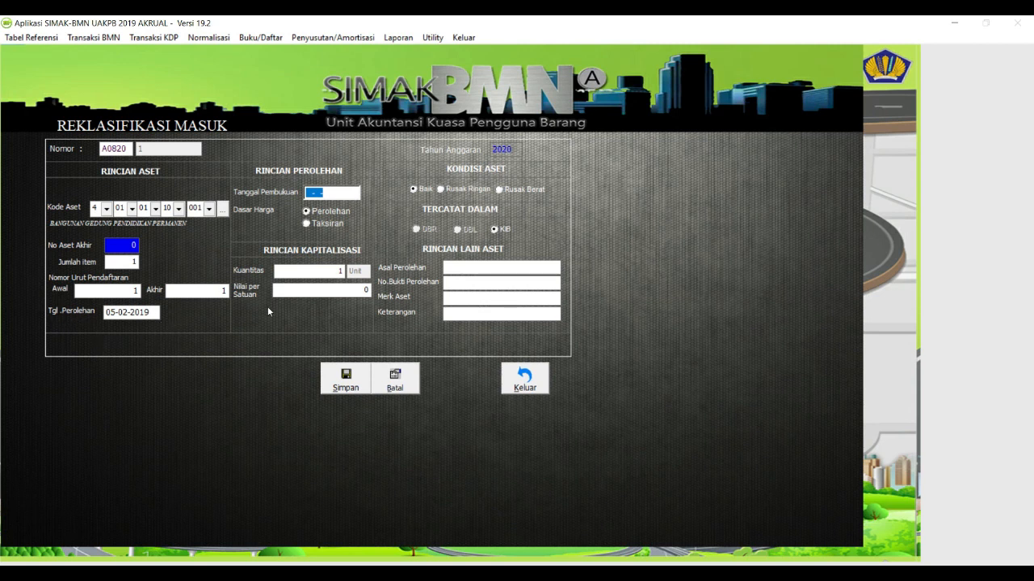
{"action": "type", "text": "05-05-2020"}
{"action": "key", "text": "Tab"}
{"action": "key", "text": "Tab"}
{"action": "type", "text": "50000000"}
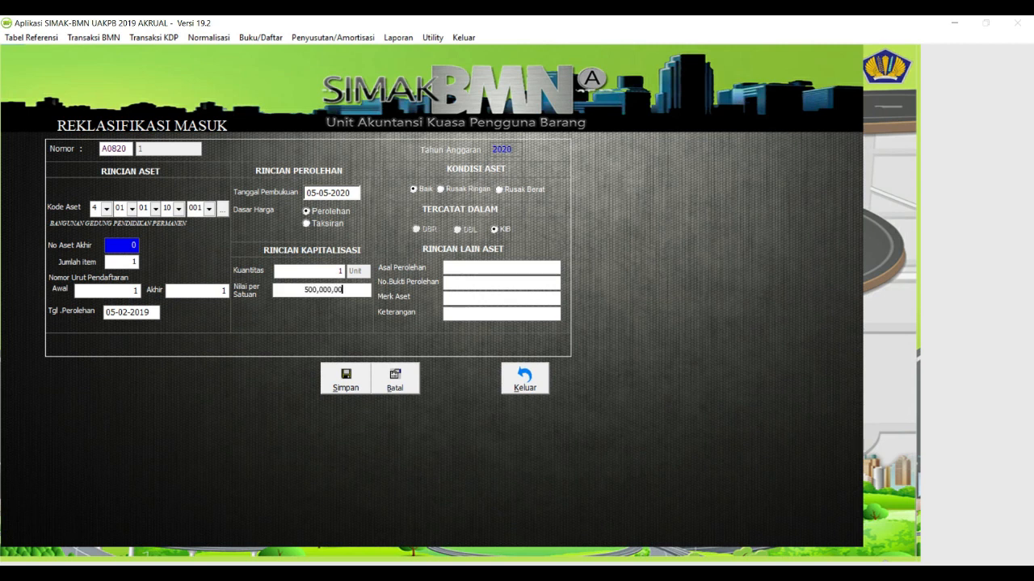
{"action": "type", "text": "0AB"}
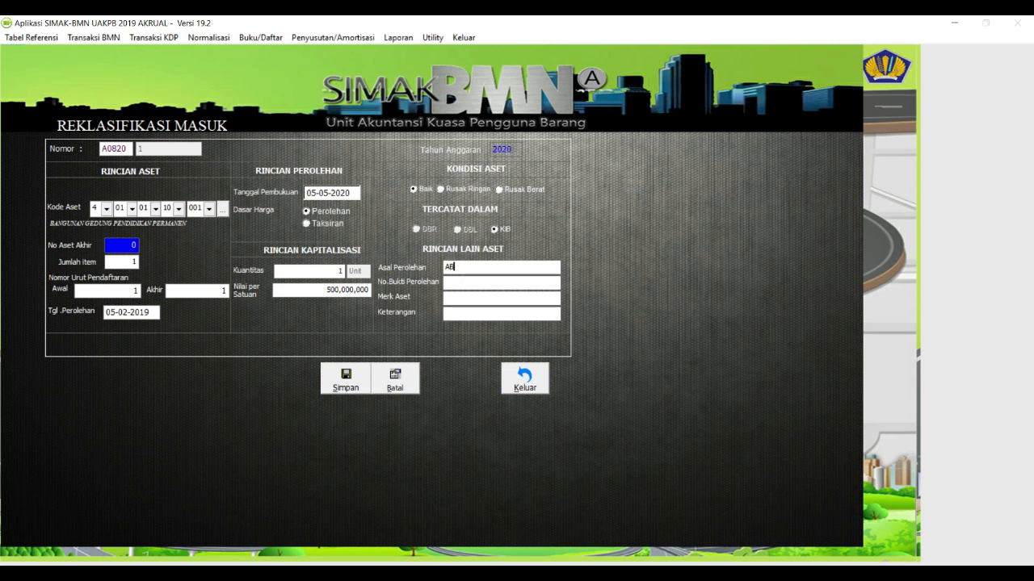
{"action": "type", "text": "PN"}
{"action": "type", "text": "BA"}
Enter proof 123/BA/2020, brand GEDUNG and remarks KOREKSI NAMA BARANG, then proceed to details.
{"action": "key", "text": "BackSpace"}
{"action": "key", "text": "BackSpace"}
{"action": "type", "text": "123/BA/2020"}
{"action": "left_click", "coordinate": [445, 298]}
{"action": "type", "text": "GEDUNG"}
{"action": "left_click", "coordinate": [446, 314]}
{"action": "type", "text": "KOREKSI NAMA BARANG"}
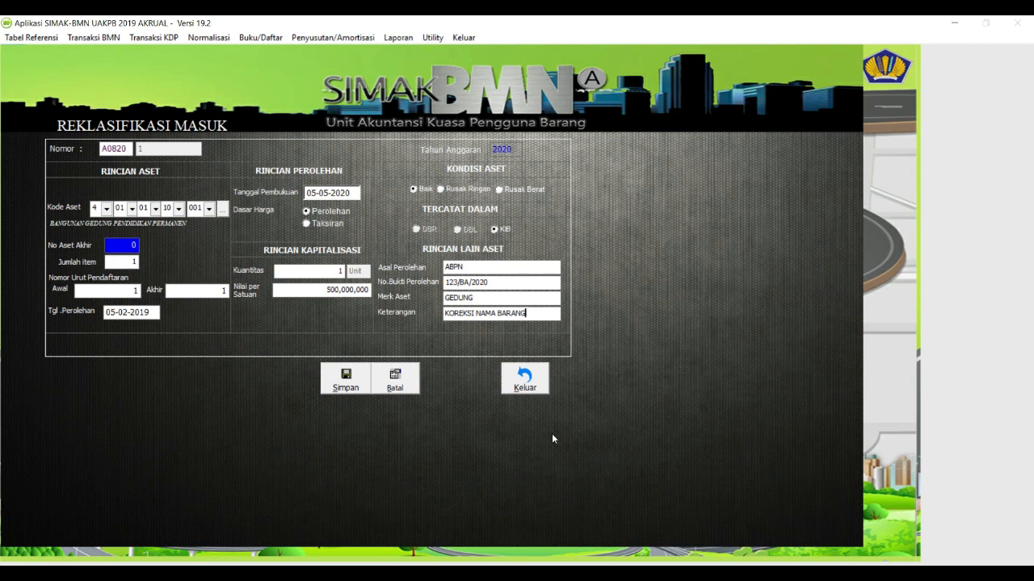
{"action": "left_click", "coordinate": [354, 390]}
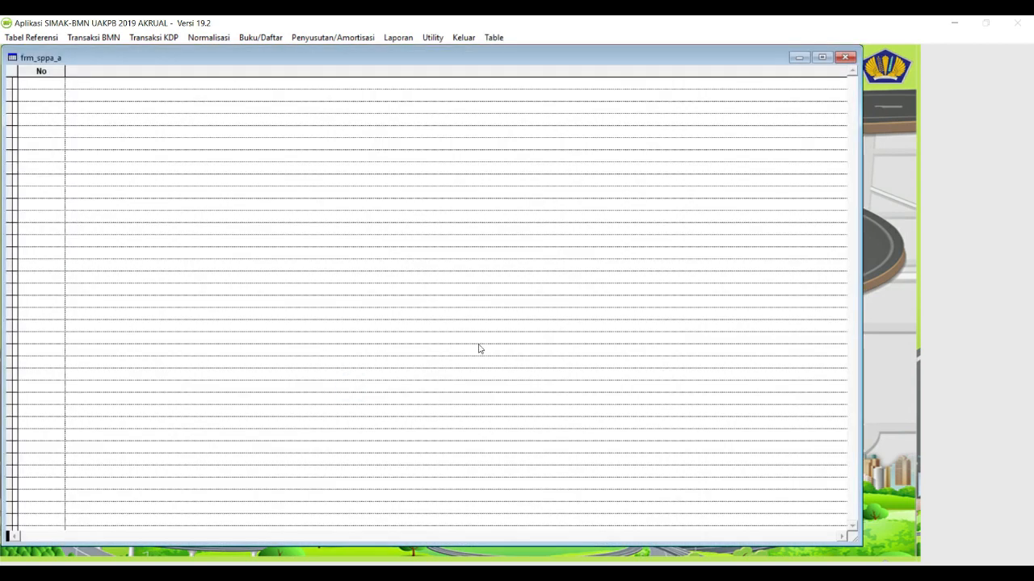
Close the empty frm_sppa_a grid window to reveal the KIB Bangunan/Gedung form.
{"action": "left_click", "coordinate": [845, 57]}
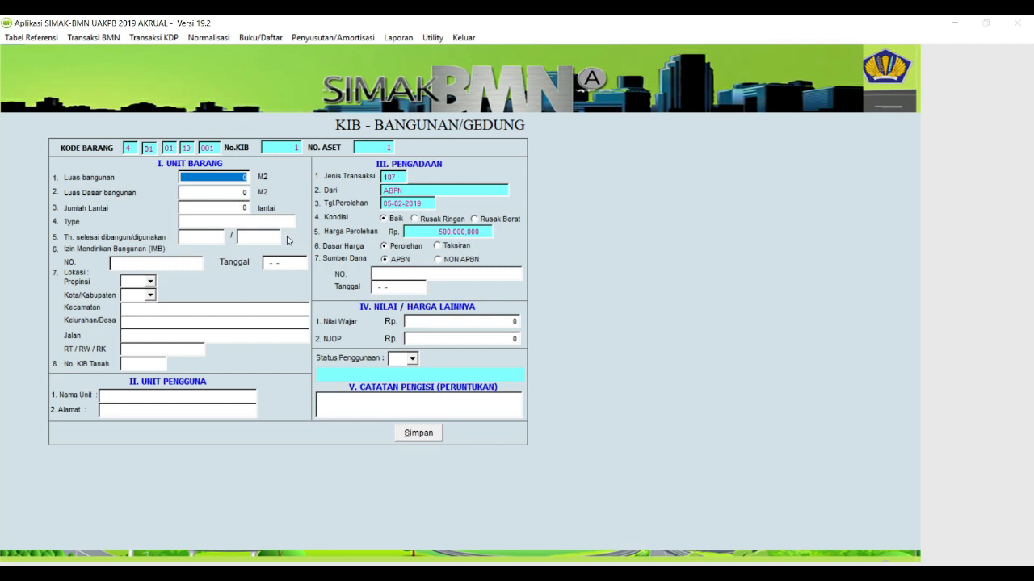
{"action": "key", "text": "super"}
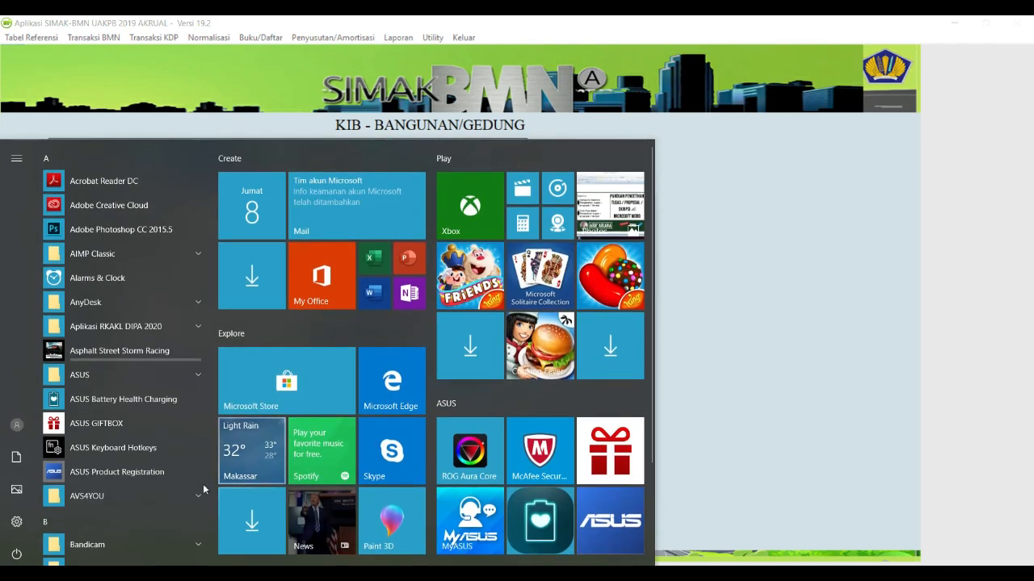
{"action": "mouse_move", "coordinate": [138, 575]}
{"action": "left_click", "coordinate": [214, 520]}
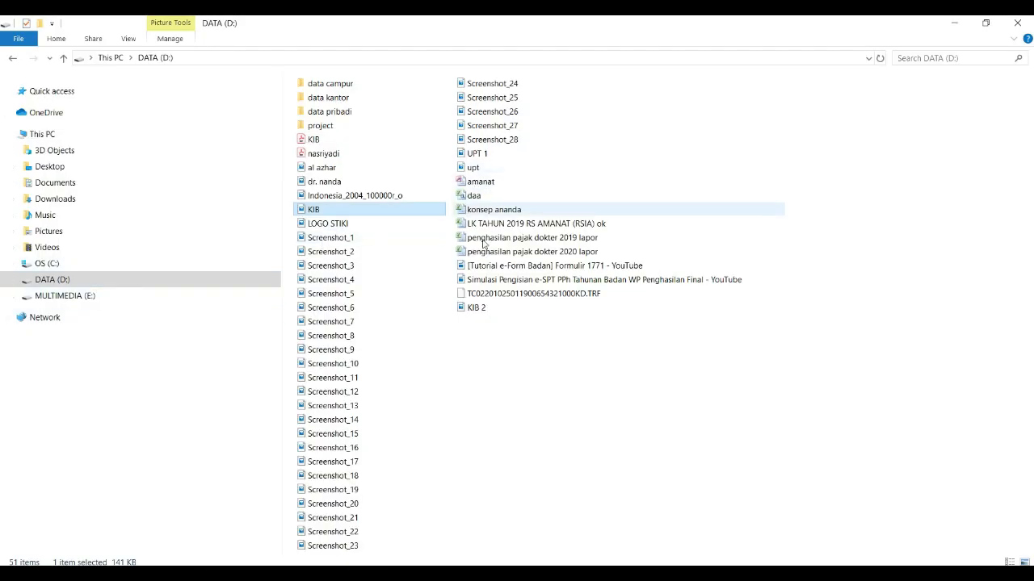
{"action": "double_click", "coordinate": [478, 314]}
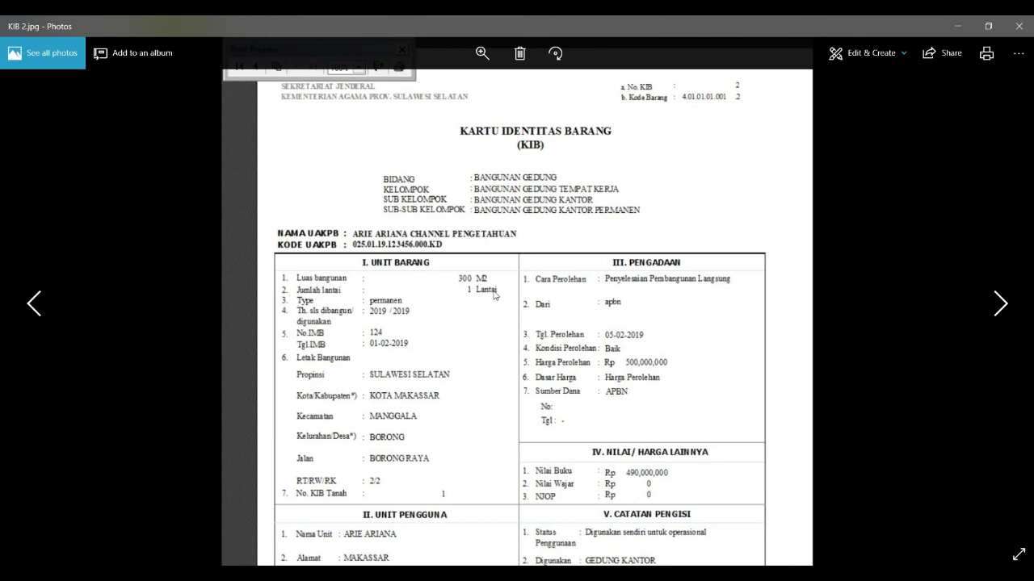
{"action": "key", "text": "super"}
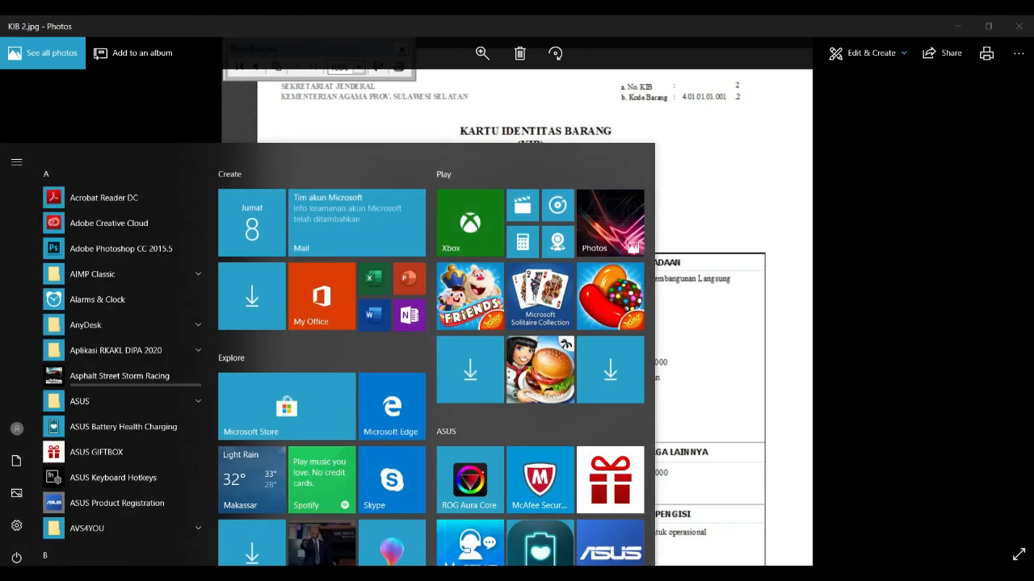
{"action": "key", "text": "alt+Tab"}
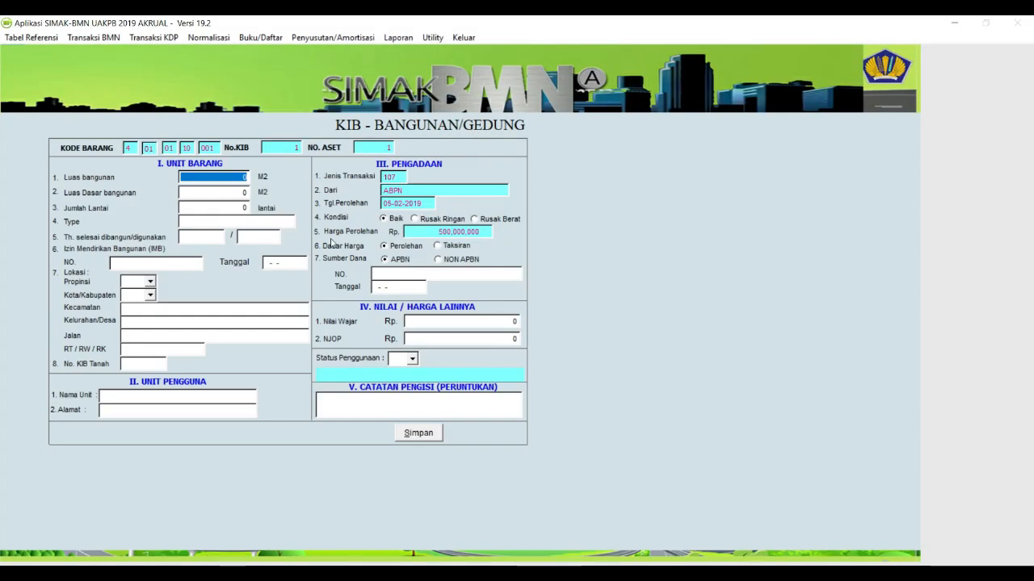
Enter building area 300, base area 300, 1 floor, PERMANEN, years 2019 and 2019.
{"action": "type", "text": "300"}
{"action": "key", "text": "Tab"}
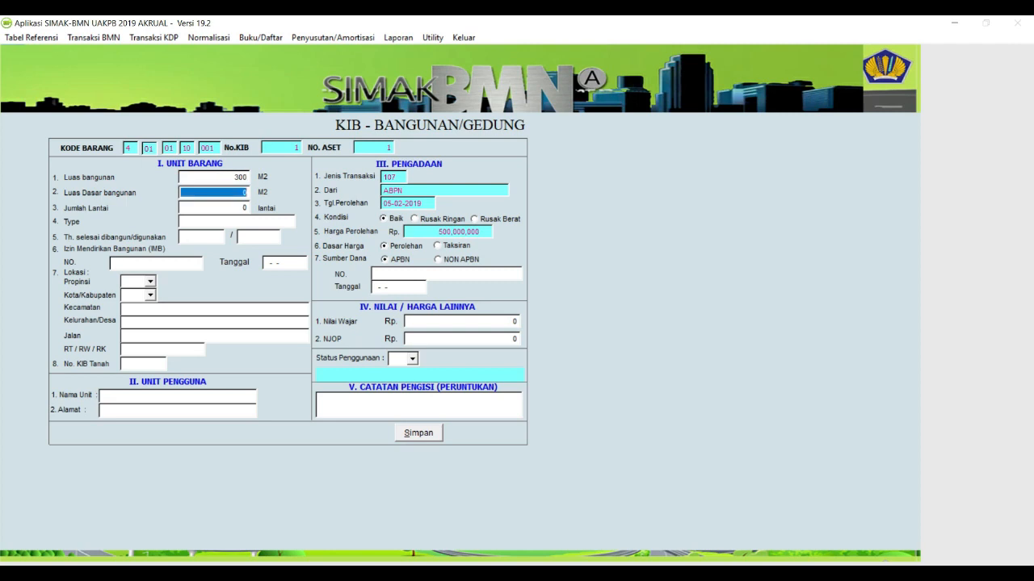
{"action": "type", "text": "300"}
{"action": "key", "text": "Tab"}
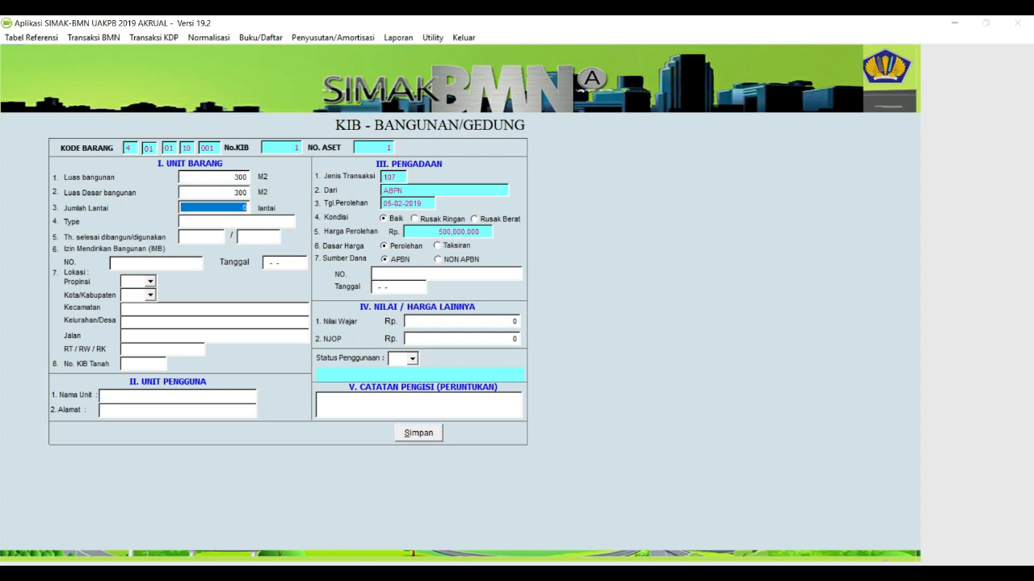
{"action": "type", "text": "1"}
{"action": "key", "text": "Tab"}
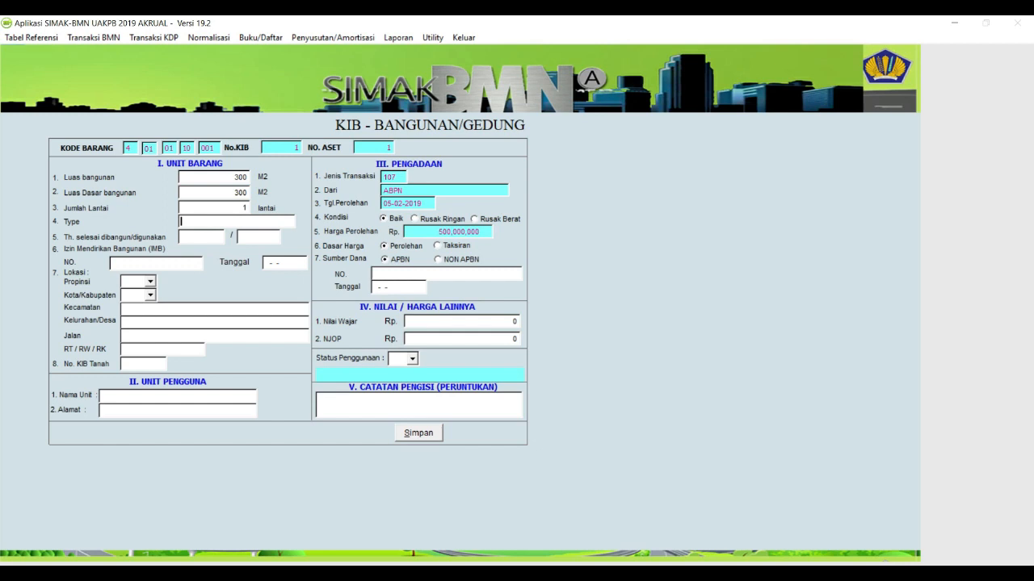
{"action": "type", "text": "PERMANEN"}
{"action": "key", "text": "Tab"}
{"action": "type", "text": "2019"}
{"action": "key", "text": "Tab"}
{"action": "type", "text": "2019"}
{"action": "key", "text": "Tab"}
Enter IMB 123 dated 05-02-2019, province 1900, city 1951, and Kecamatan MANGGALA.
{"action": "type", "text": "123"}
{"action": "key", "text": "Tab"}
{"action": "type", "text": "0"}
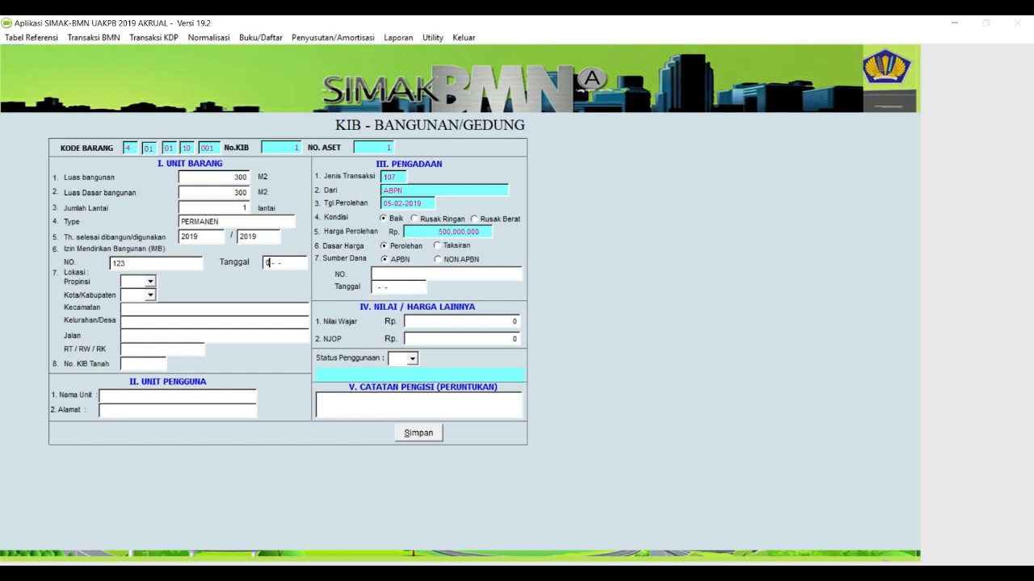
{"action": "type", "text": "5-02-2019"}
{"action": "key", "text": "Tab"}
{"action": "type", "text": "1900"}
{"action": "key", "text": "Tab"}
{"action": "type", "text": "1951"}
{"action": "key", "text": "Tab"}
{"action": "type", "text": "MANGGALA"}
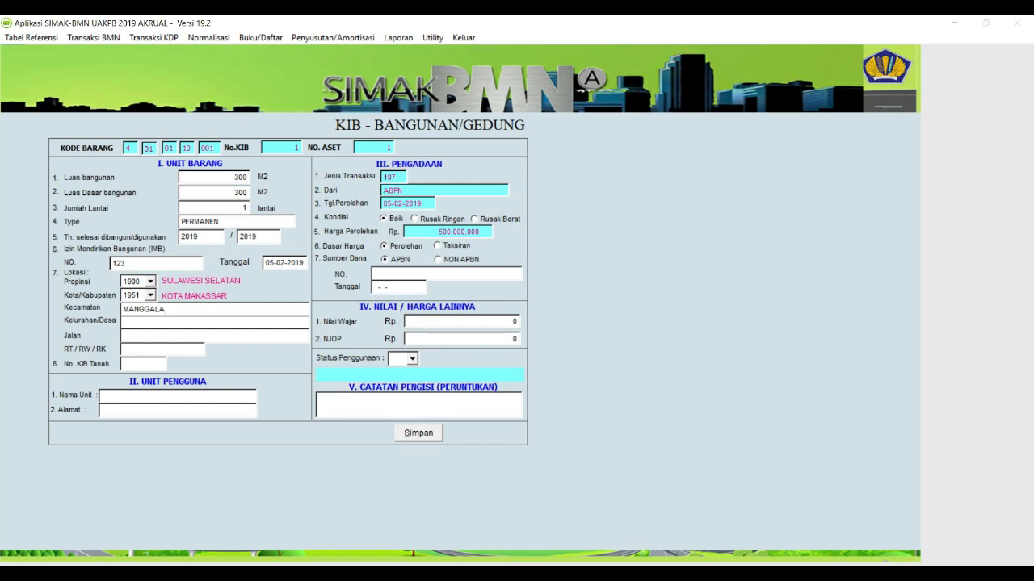
{"action": "type", "text": "BORONG"}
{"action": "left_click", "coordinate": [123, 335]}
Enter street BORONG RAYA, the user unit name, and unit address MAKASSAR on the building KIB.
{"action": "type", "text": "BORONG RAYA"}
{"action": "key", "text": "Tab"}
{"action": "type", "text": "2/2"}
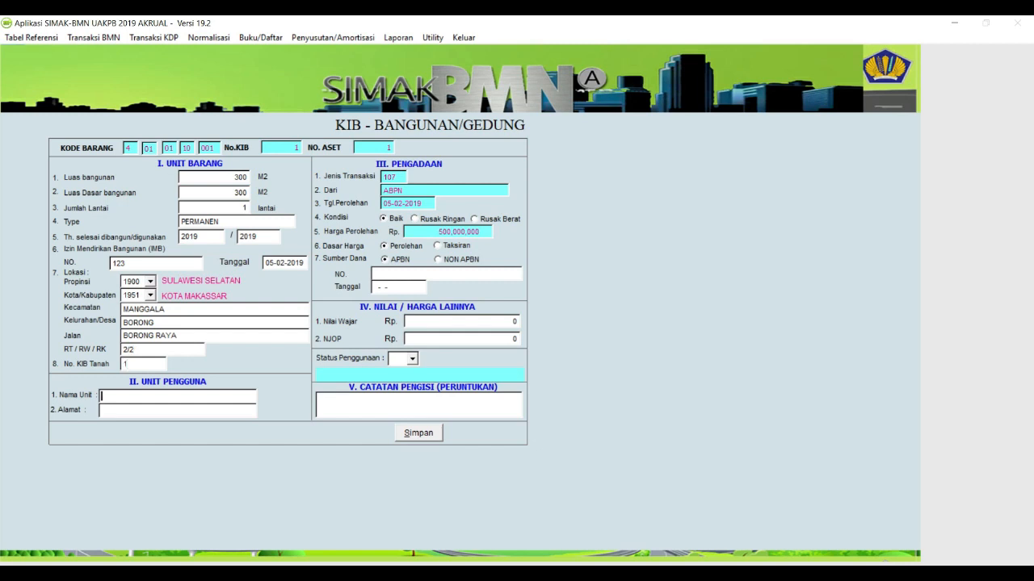
{"action": "key", "text": "Tab"}
{"action": "type", "text": "MAKASSAR"}
Set usage status 02 with purpose RUANG KELAS, save the KIB, and close the reclassification list.
{"action": "left_click", "coordinate": [412, 359]}
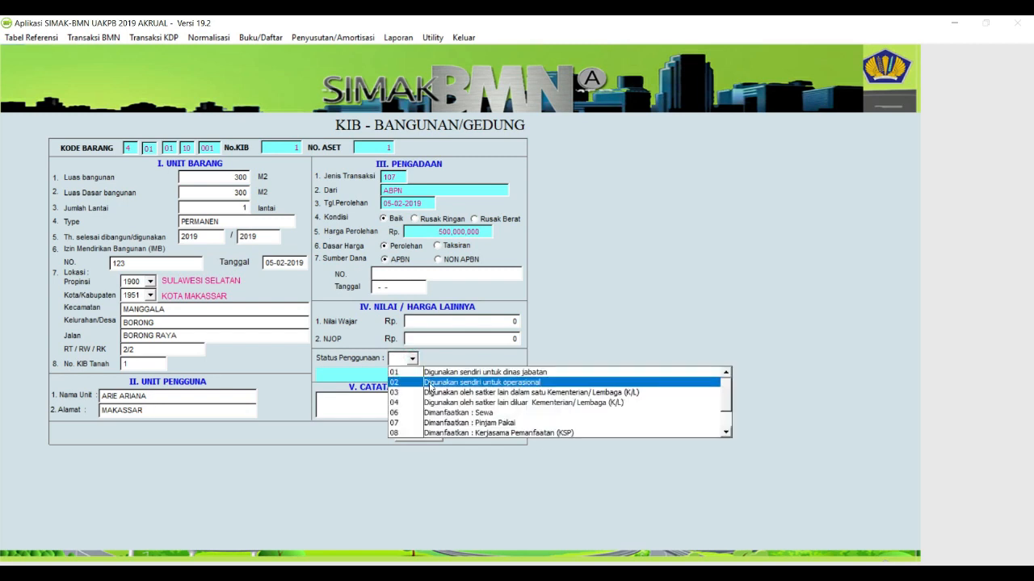
{"action": "left_click", "coordinate": [432, 385]}
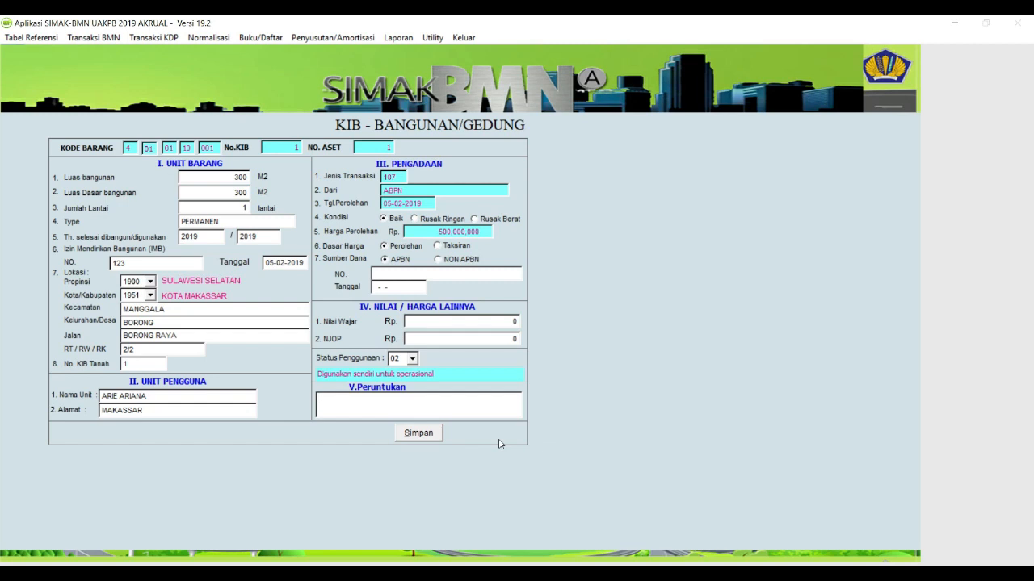
{"action": "type", "text": "RUANG KELAS"}
{"action": "left_click", "coordinate": [425, 439]}
{"action": "left_click", "coordinate": [595, 345]}
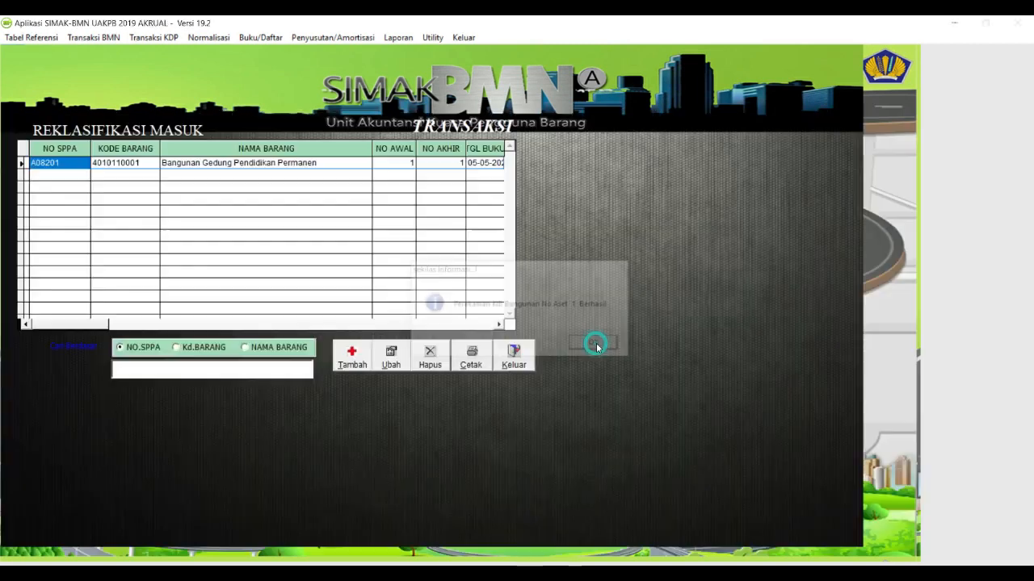
{"action": "left_click", "coordinate": [525, 365]}
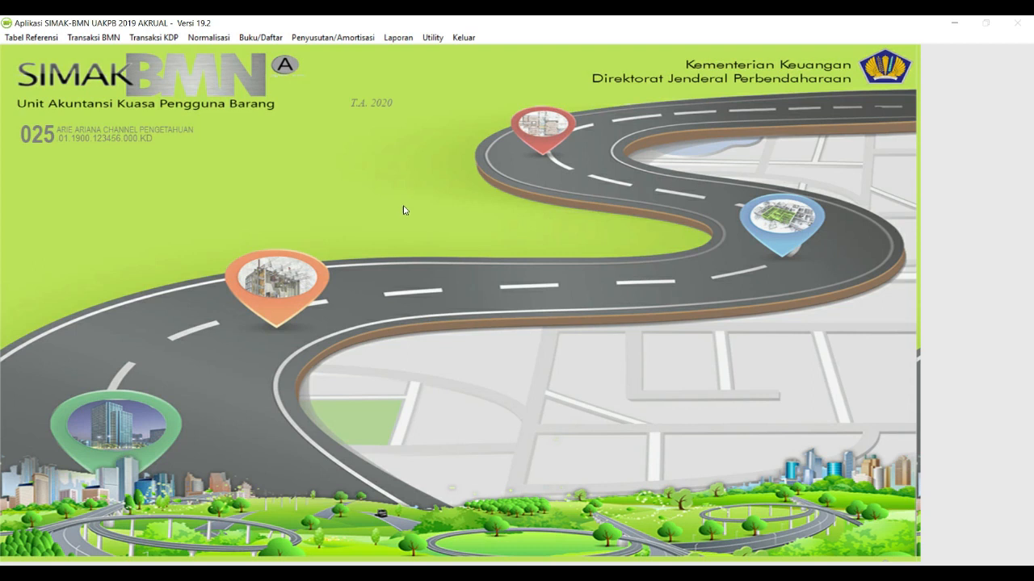
{"action": "left_click", "coordinate": [398, 37]}
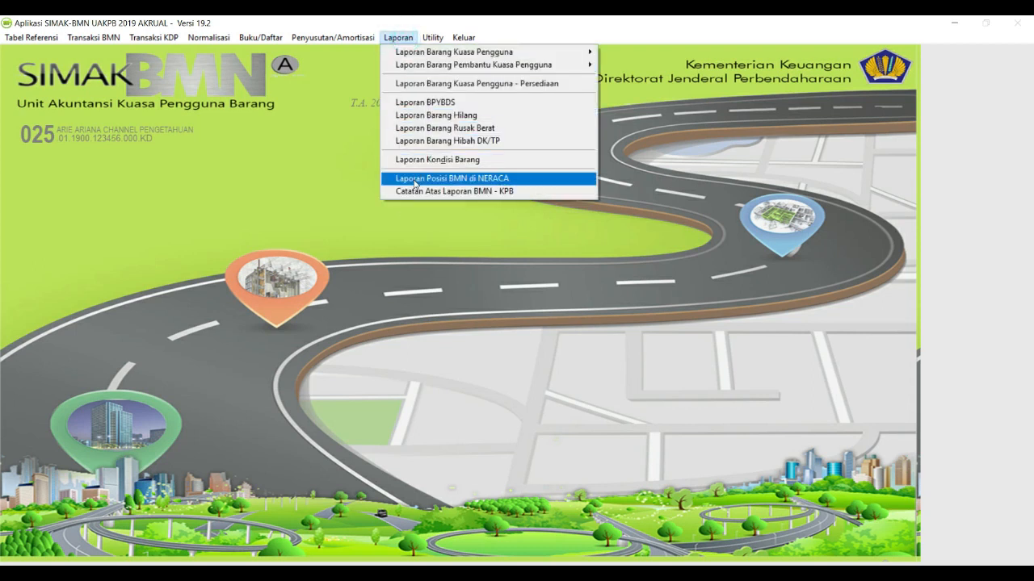
{"action": "left_click", "coordinate": [414, 178]}
{"action": "left_click", "coordinate": [228, 226]}
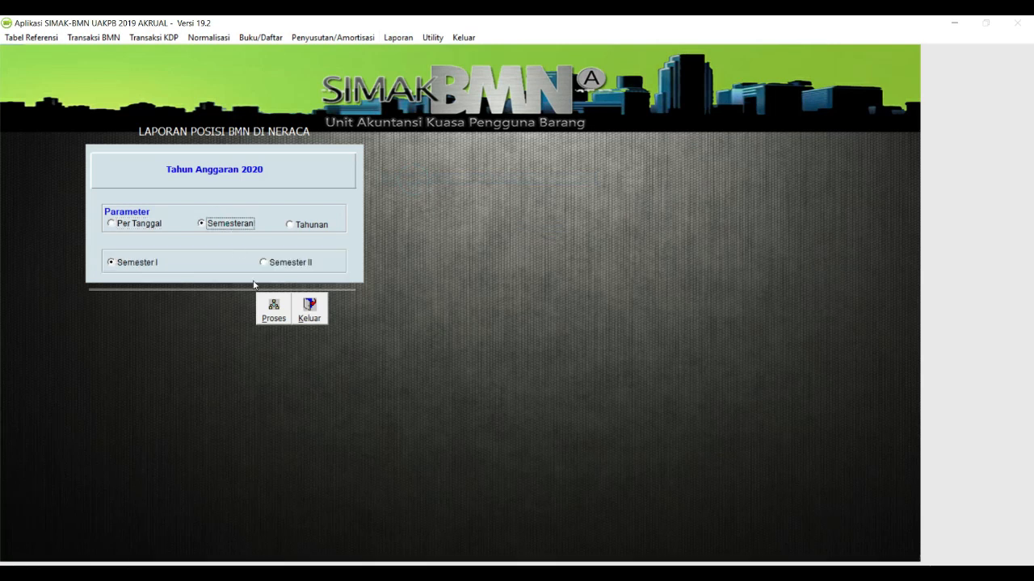
{"action": "left_click", "coordinate": [273, 312]}
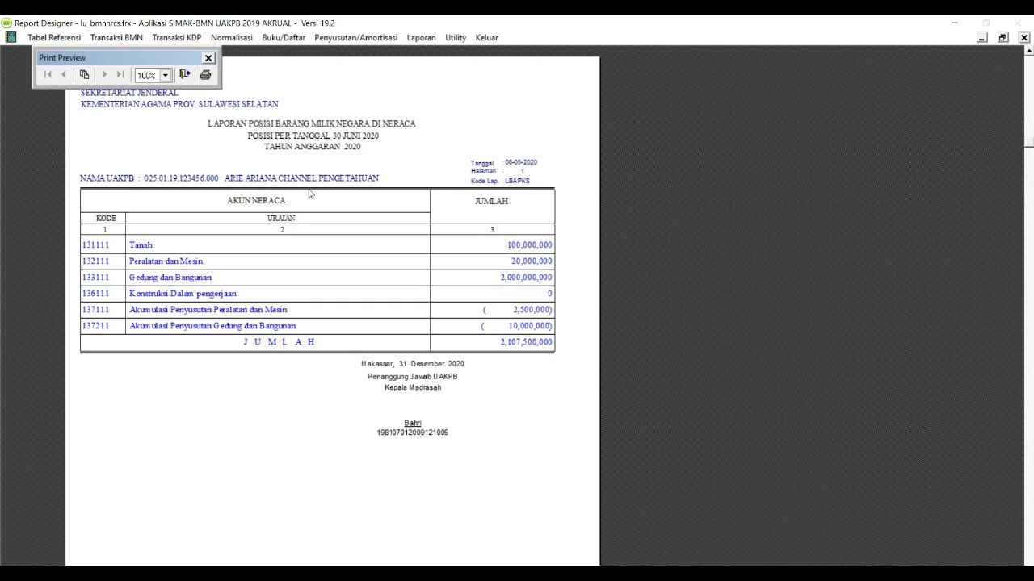
{"action": "left_click", "coordinate": [184, 75]}
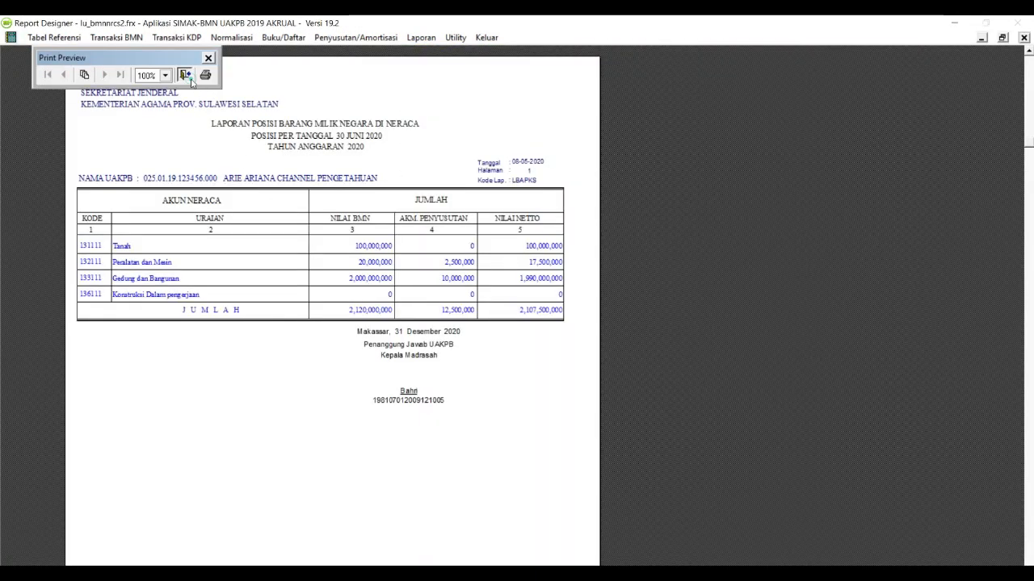
{"action": "left_click", "coordinate": [185, 75]}
{"action": "left_click", "coordinate": [309, 309]}
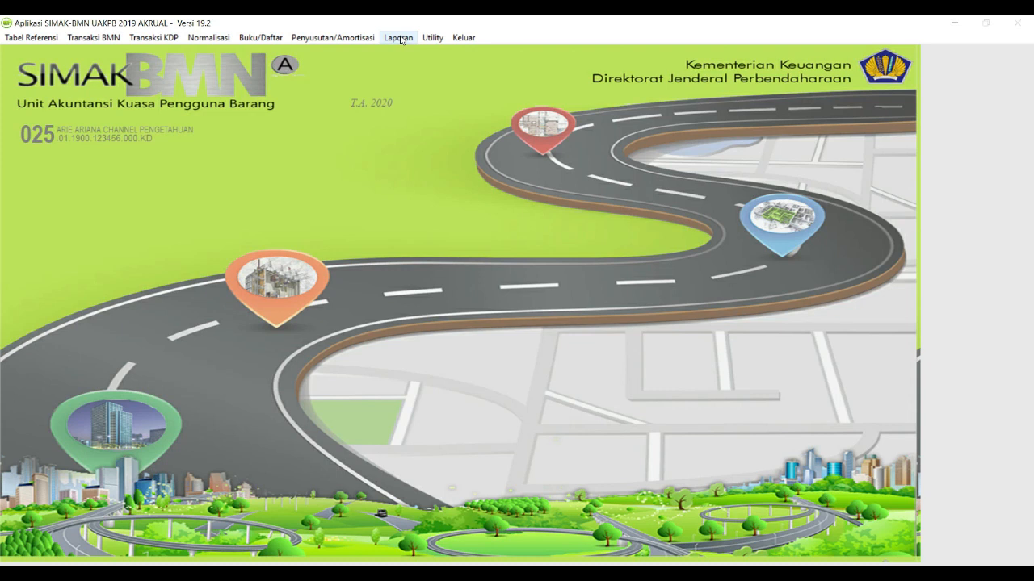
Open the building KIB list from Buku/Daftar and browse the Pendidikan and second Kantor records.
{"action": "left_click", "coordinate": [260, 38]}
{"action": "mouse_move", "coordinate": [302, 88]}
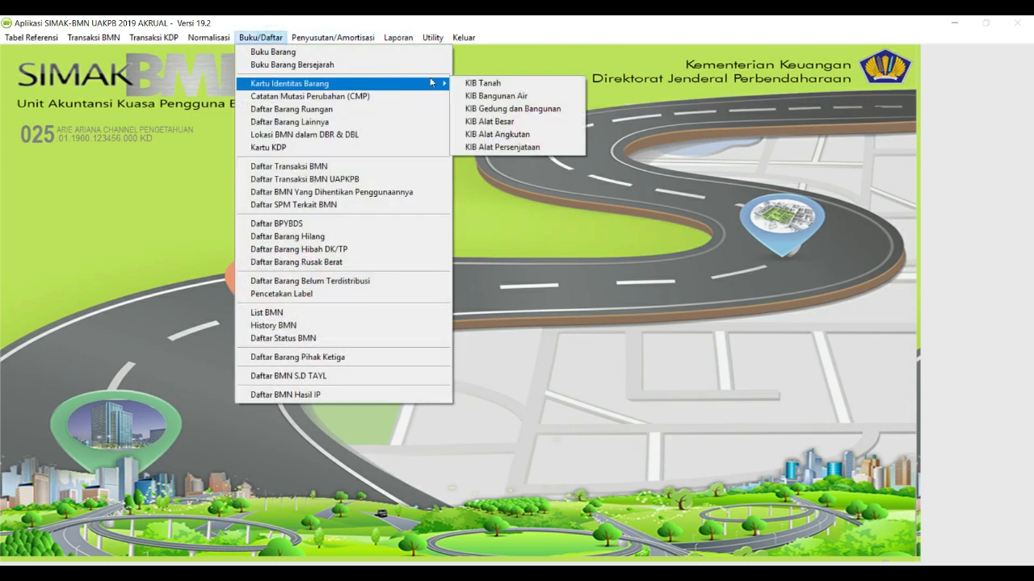
{"action": "left_click", "coordinate": [478, 109]}
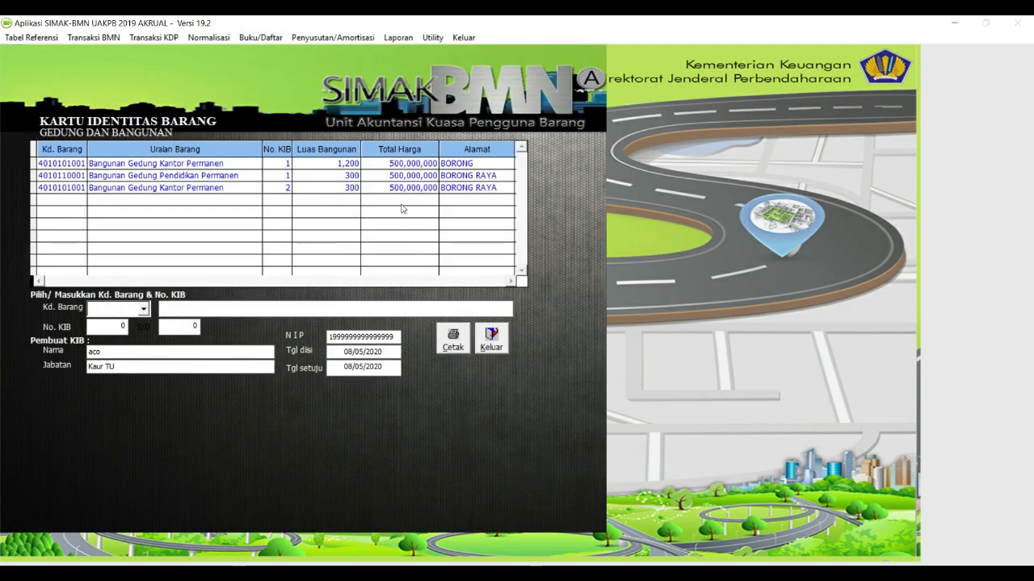
{"action": "left_click", "coordinate": [179, 176]}
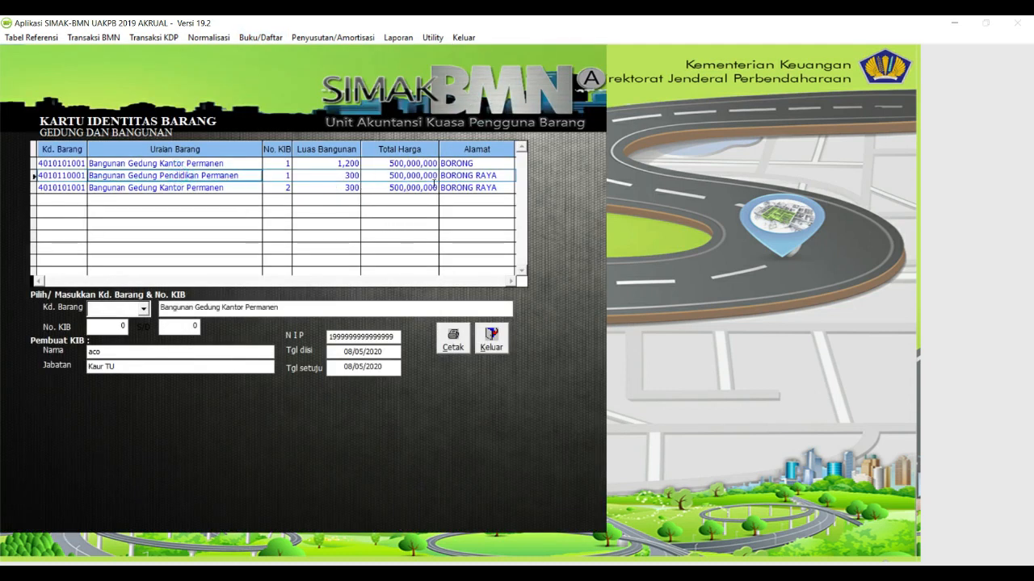
{"action": "left_click", "coordinate": [222, 188]}
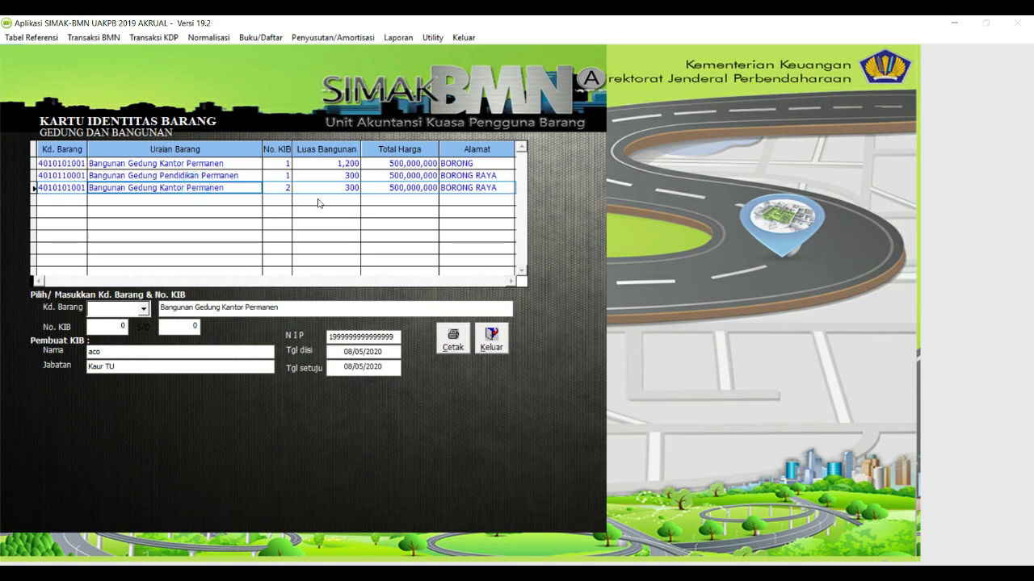
Check the third entry's building area, total price, description and KIB number, then close the form.
{"action": "left_click", "coordinate": [342, 190]}
{"action": "left_click", "coordinate": [423, 190]}
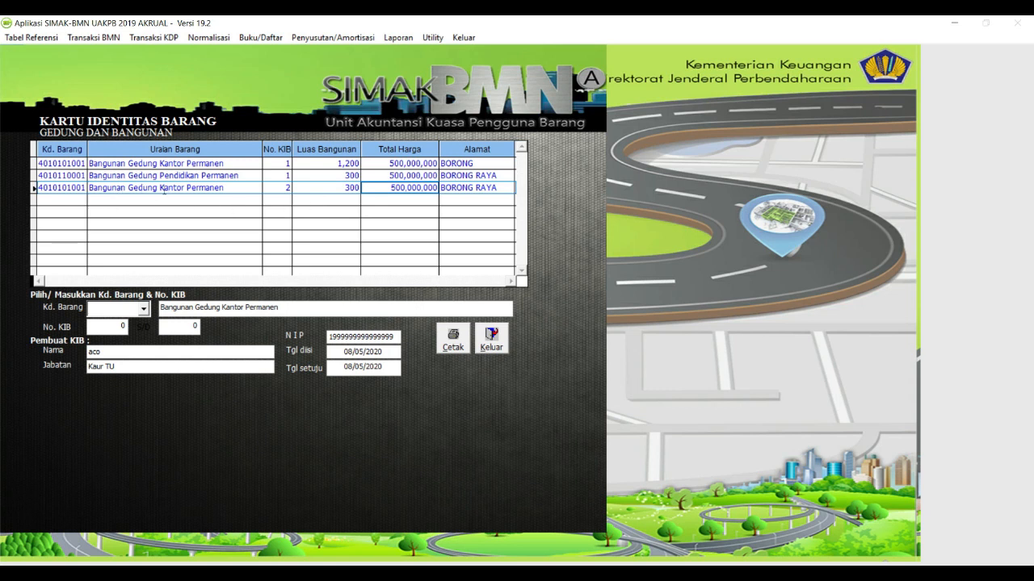
{"action": "left_click", "coordinate": [204, 189]}
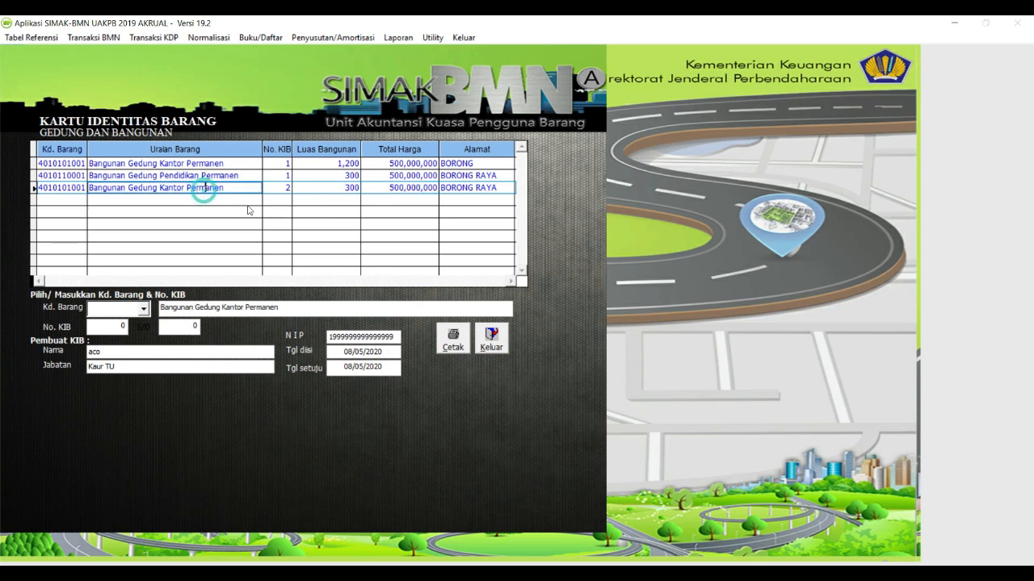
{"action": "left_click", "coordinate": [275, 187]}
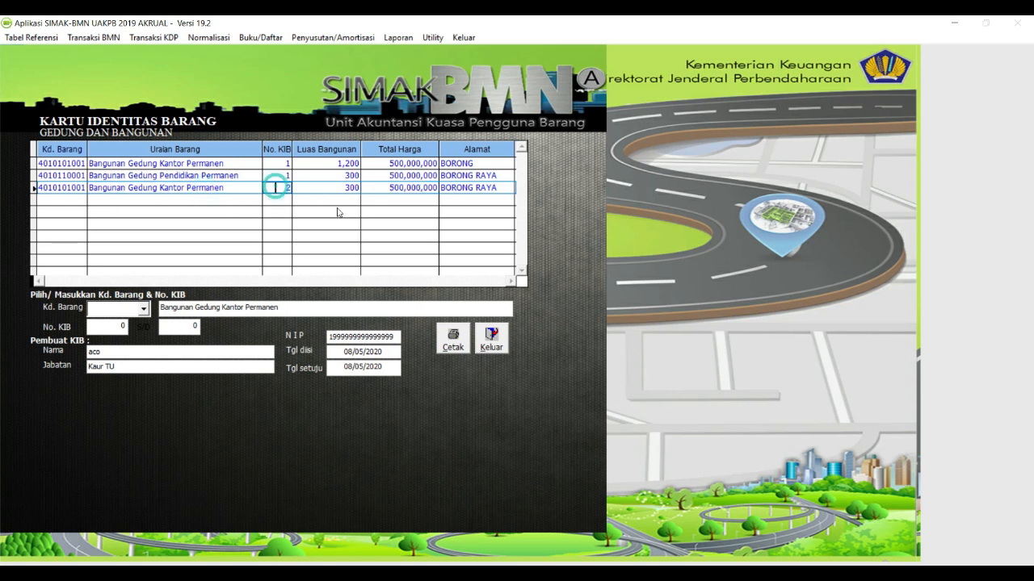
{"action": "left_click", "coordinate": [491, 339]}
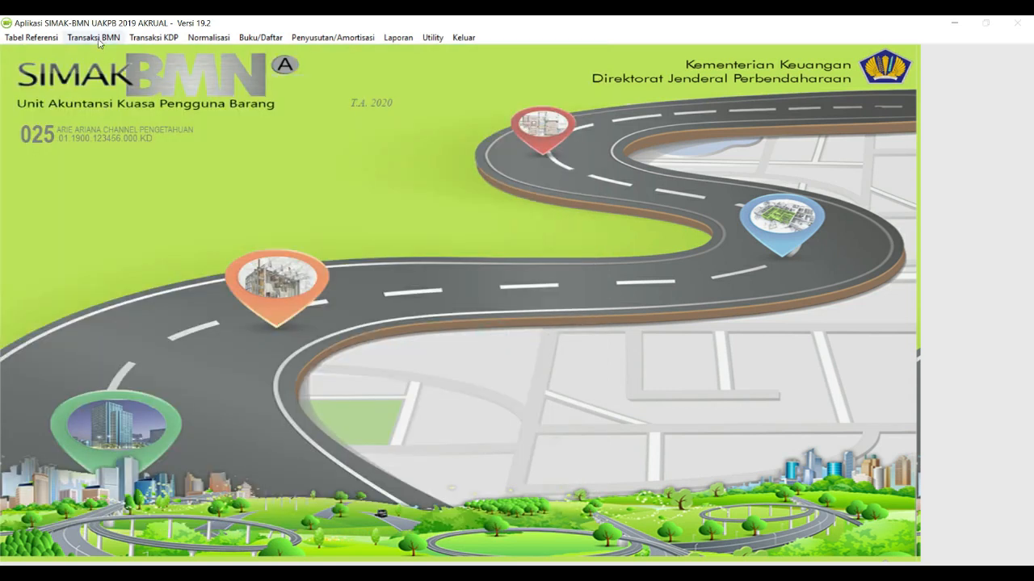
Delete the KIB 2 Bangunan Gedung Kantor Permanen record from the building KIB transaction list.
{"action": "left_click", "coordinate": [94, 37]}
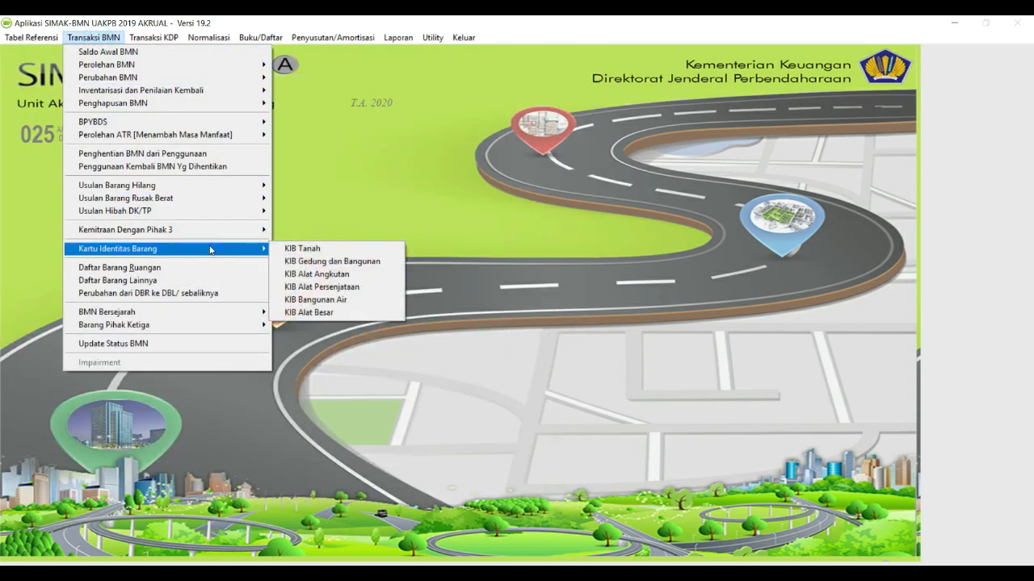
{"action": "left_click", "coordinate": [246, 250]}
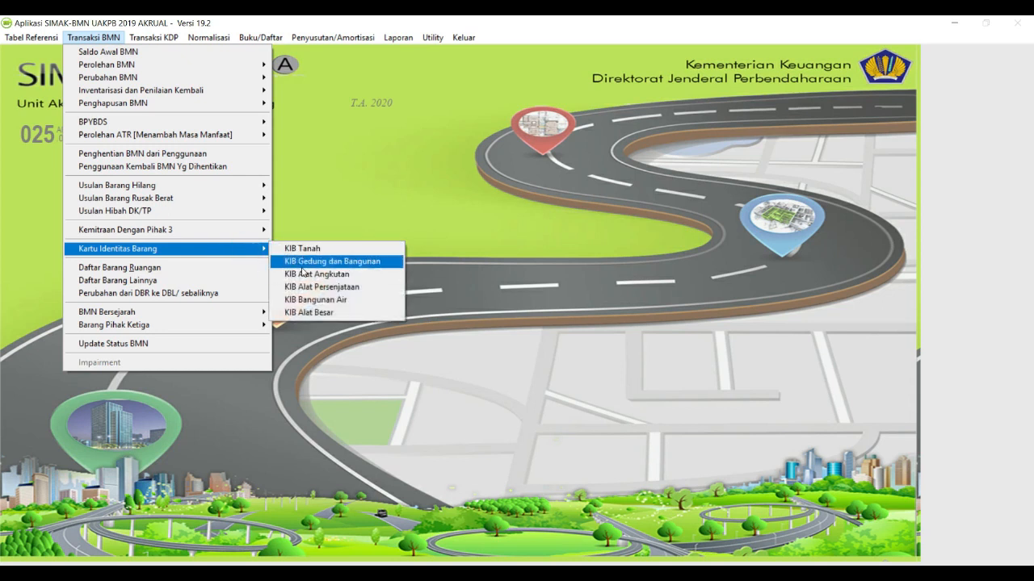
{"action": "left_click", "coordinate": [302, 267]}
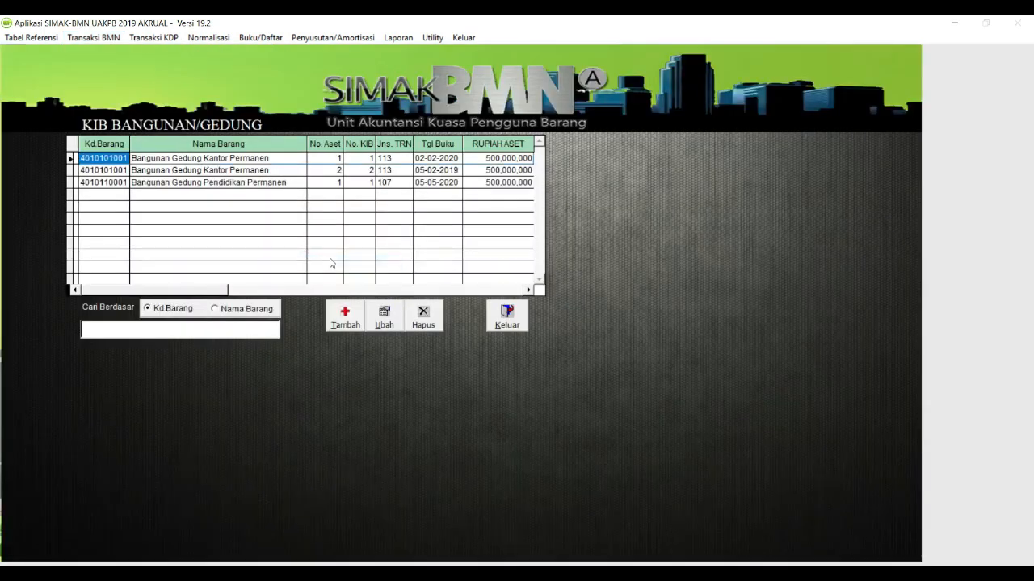
{"action": "left_click", "coordinate": [273, 171]}
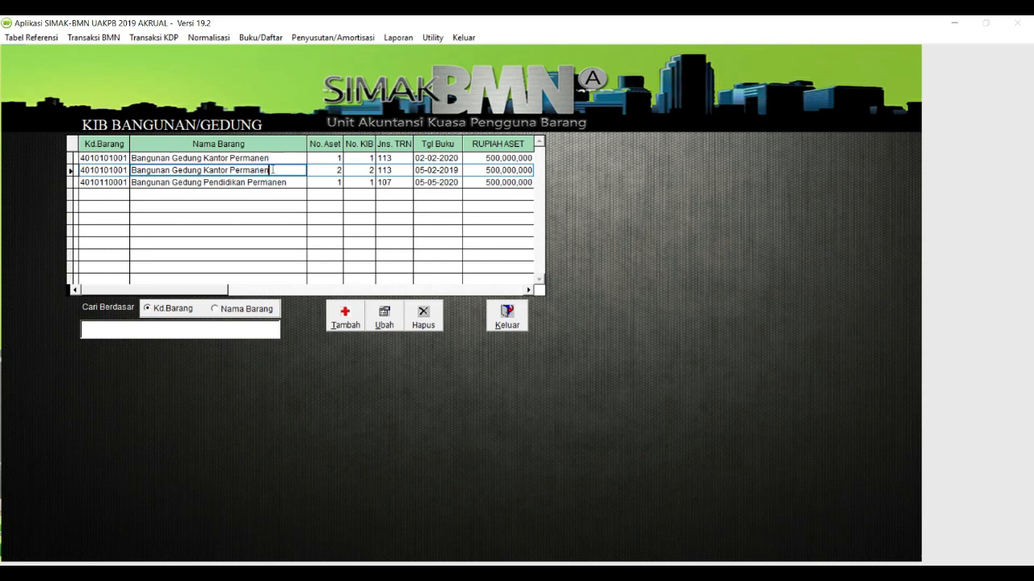
{"action": "left_click", "coordinate": [423, 315]}
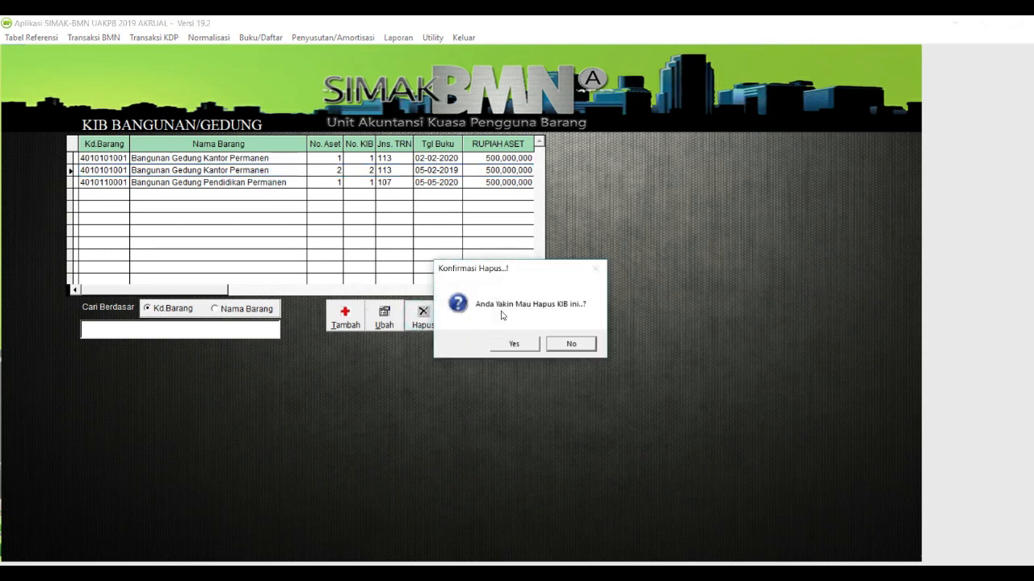
{"action": "left_click", "coordinate": [523, 346]}
{"action": "left_click", "coordinate": [514, 323]}
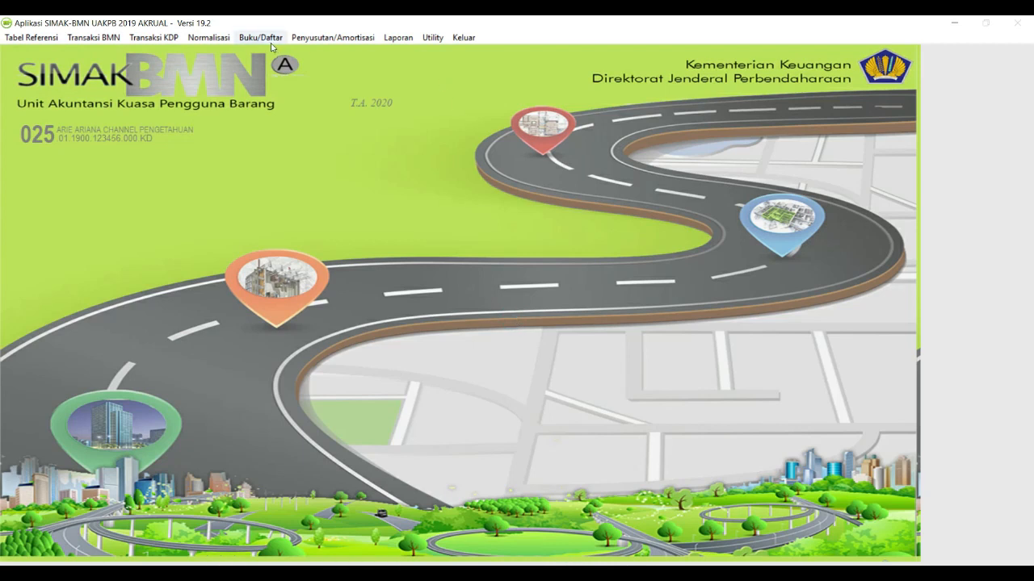
{"action": "left_click", "coordinate": [270, 39]}
{"action": "mouse_move", "coordinate": [441, 84]}
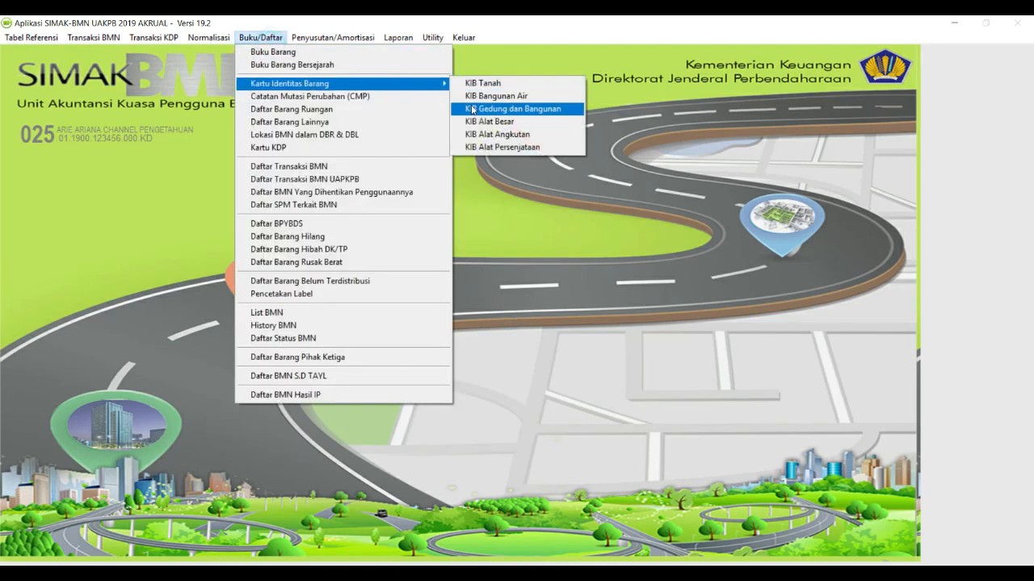
{"action": "left_click", "coordinate": [473, 109]}
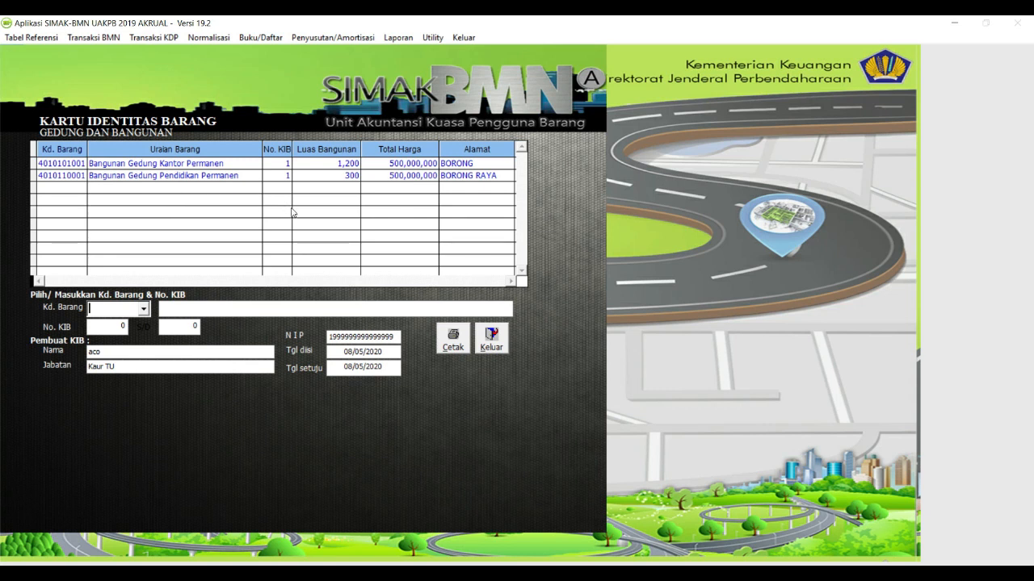
{"action": "left_click", "coordinate": [492, 340]}
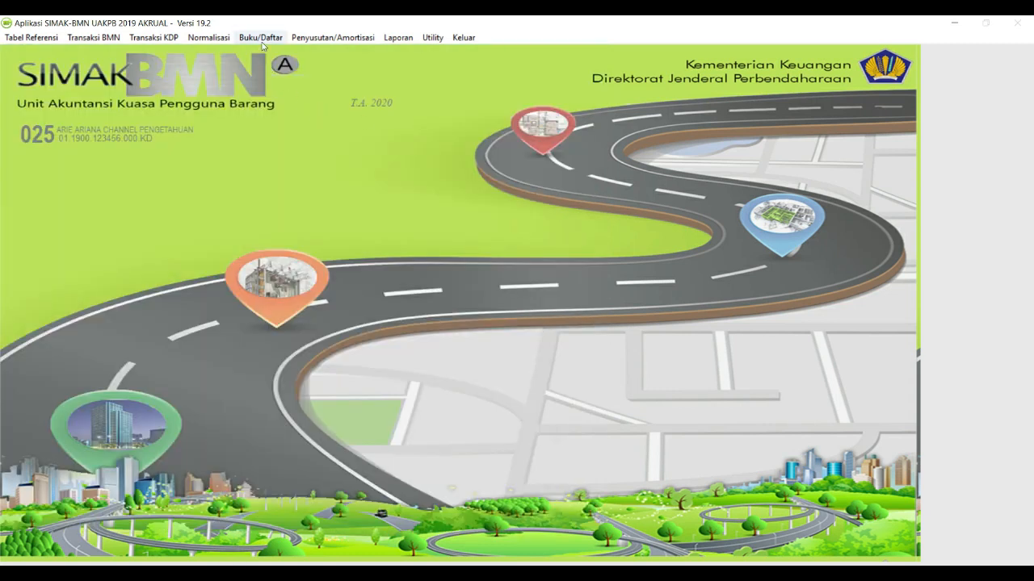
Generate the Semesteran Daftar Transaksi BMN report for transaction type 107 Reklasifikasi Masuk.
{"action": "left_click", "coordinate": [261, 38]}
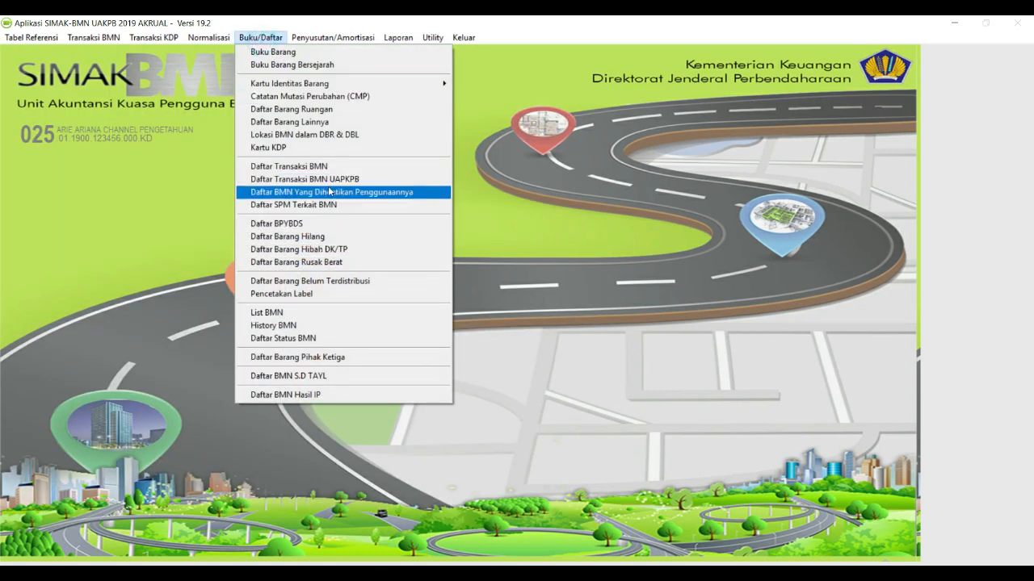
{"action": "left_click", "coordinate": [332, 167]}
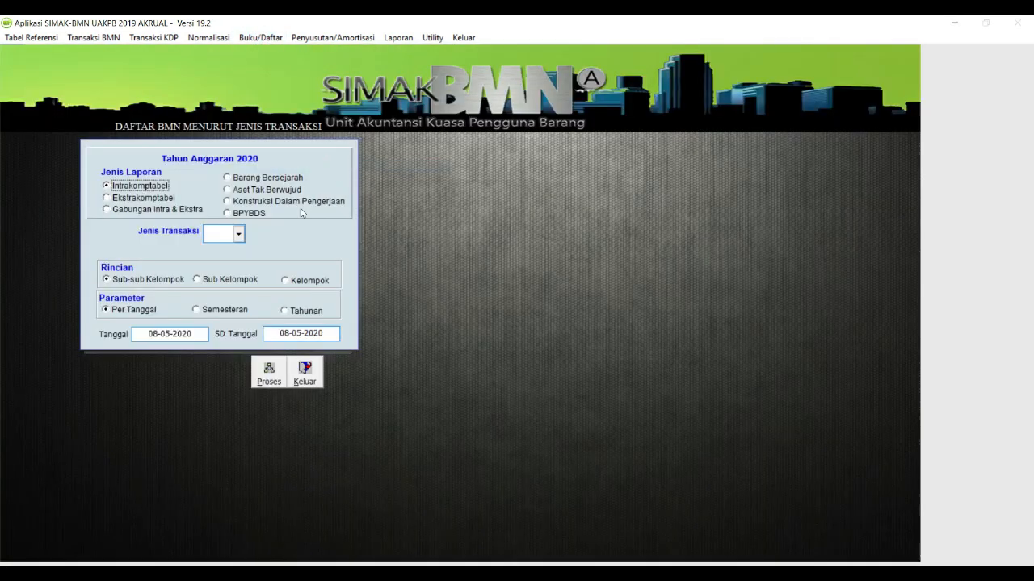
{"action": "left_click", "coordinate": [239, 235]}
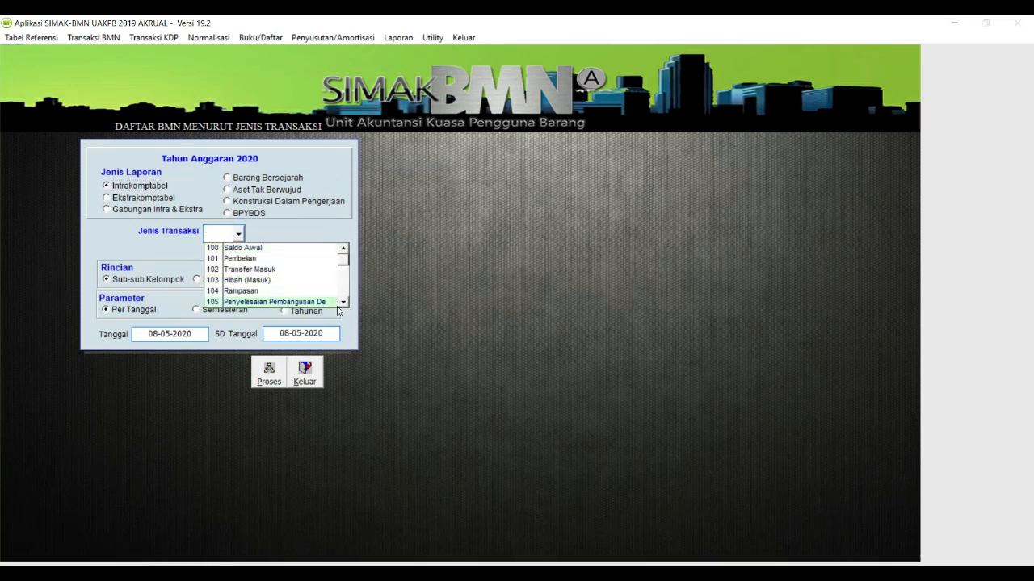
{"action": "left_click", "coordinate": [303, 280]}
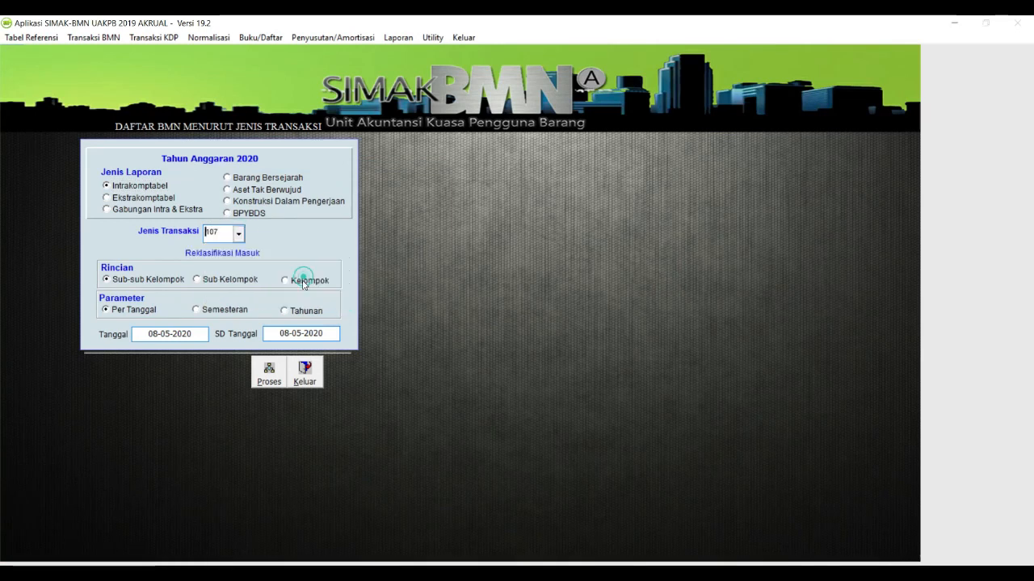
{"action": "left_click", "coordinate": [207, 309]}
{"action": "left_click", "coordinate": [272, 374]}
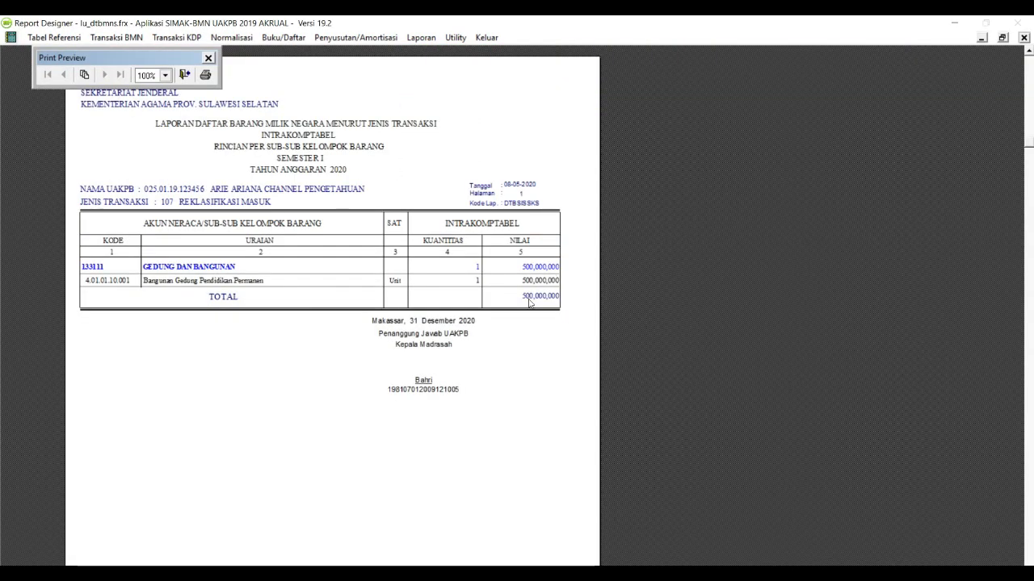
Close the 107 preview and switch the transaction type to 304 Reklasifikasi Keluar.
{"action": "left_click", "coordinate": [184, 74]}
{"action": "left_click", "coordinate": [238, 233]}
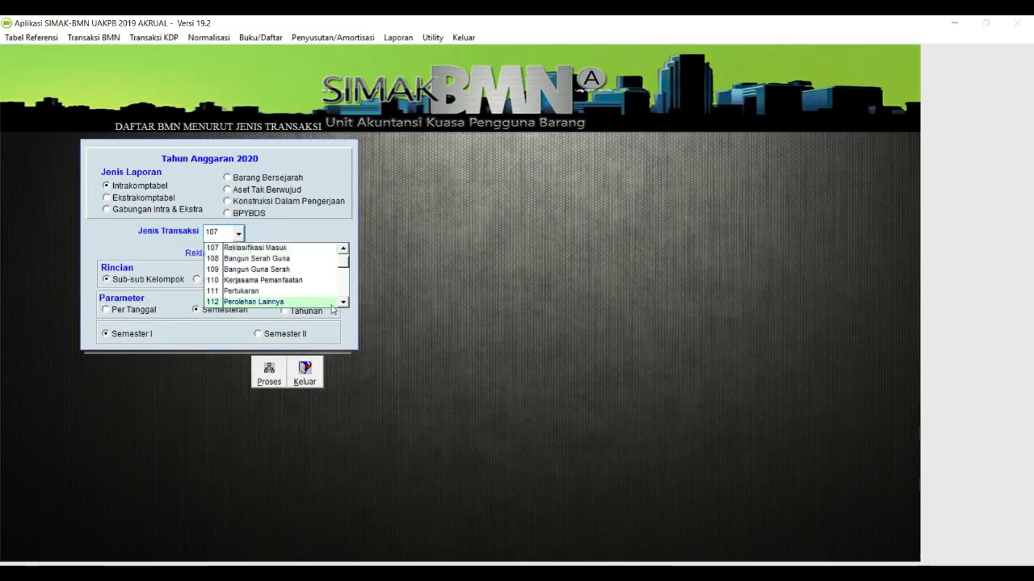
{"action": "left_click_drag", "start_coordinate": [343, 305], "coordinate": [344, 304]}
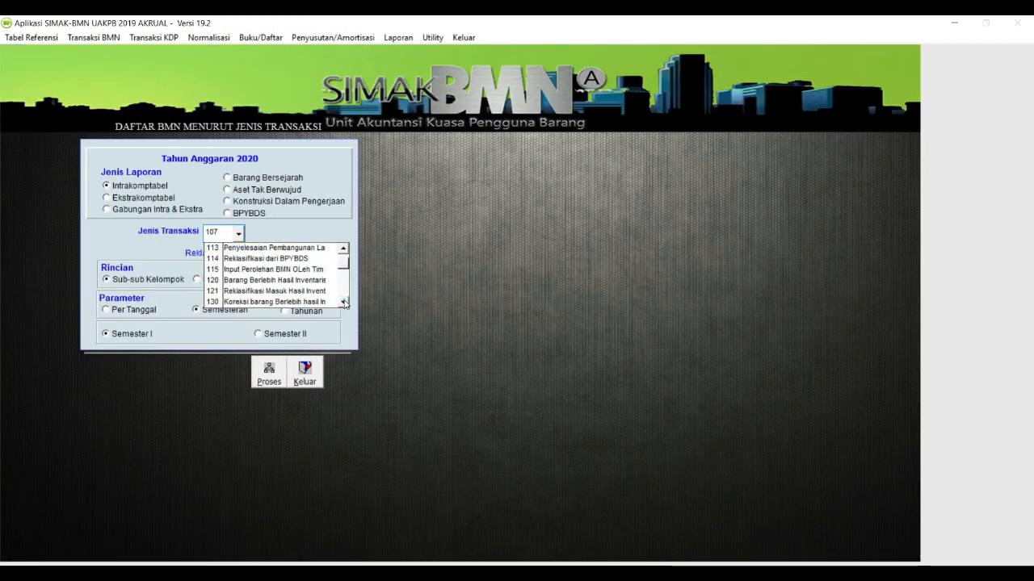
{"action": "left_click", "coordinate": [344, 303]}
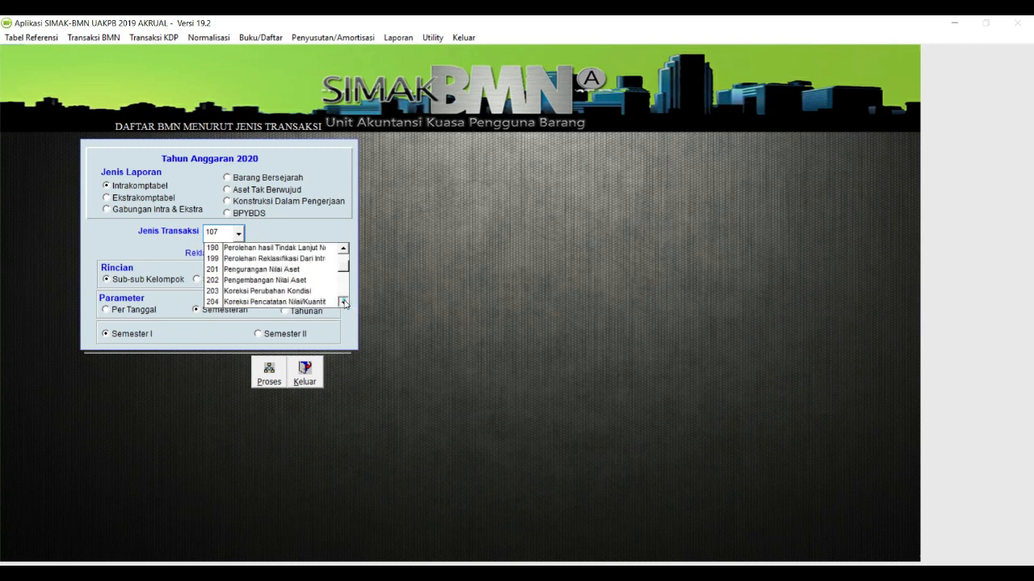
{"action": "left_click", "coordinate": [344, 303]}
{"action": "left_click_drag", "start_coordinate": [344, 302], "coordinate": [344, 303]}
{"action": "left_click", "coordinate": [344, 302]}
{"action": "left_click", "coordinate": [344, 303]}
{"action": "left_click", "coordinate": [344, 303]}
{"action": "left_click", "coordinate": [344, 303]}
{"action": "left_click", "coordinate": [344, 302]}
{"action": "left_click", "coordinate": [344, 303]}
{"action": "left_click", "coordinate": [344, 303]}
{"action": "left_click", "coordinate": [344, 302]}
{"action": "left_click", "coordinate": [344, 302]}
{"action": "left_click", "coordinate": [303, 291]}
Preview the 304 Reklasifikasi Keluar report, then close the preview and report form.
{"action": "left_click", "coordinate": [269, 371]}
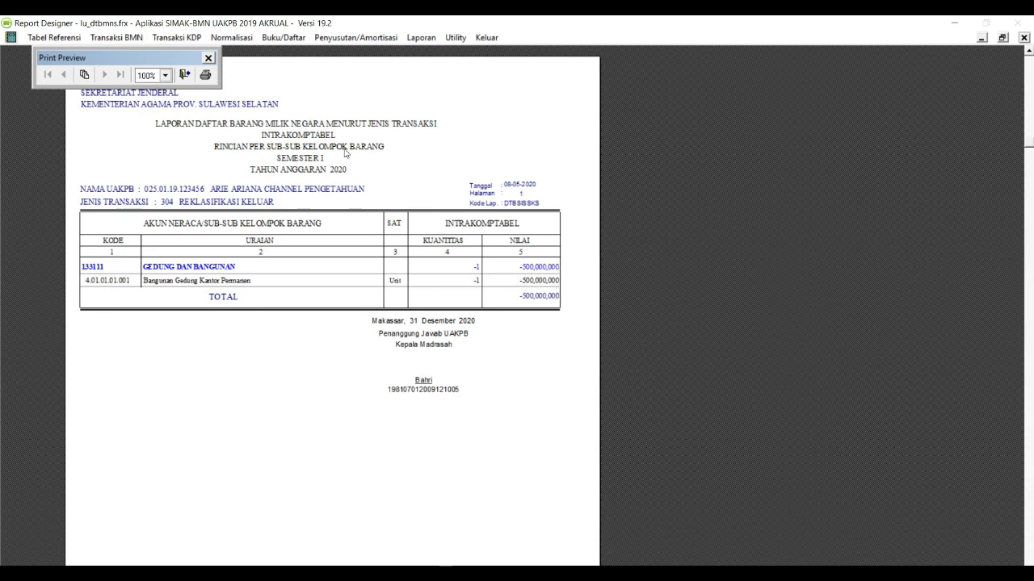
{"action": "left_click", "coordinate": [184, 75]}
{"action": "left_click", "coordinate": [304, 373]}
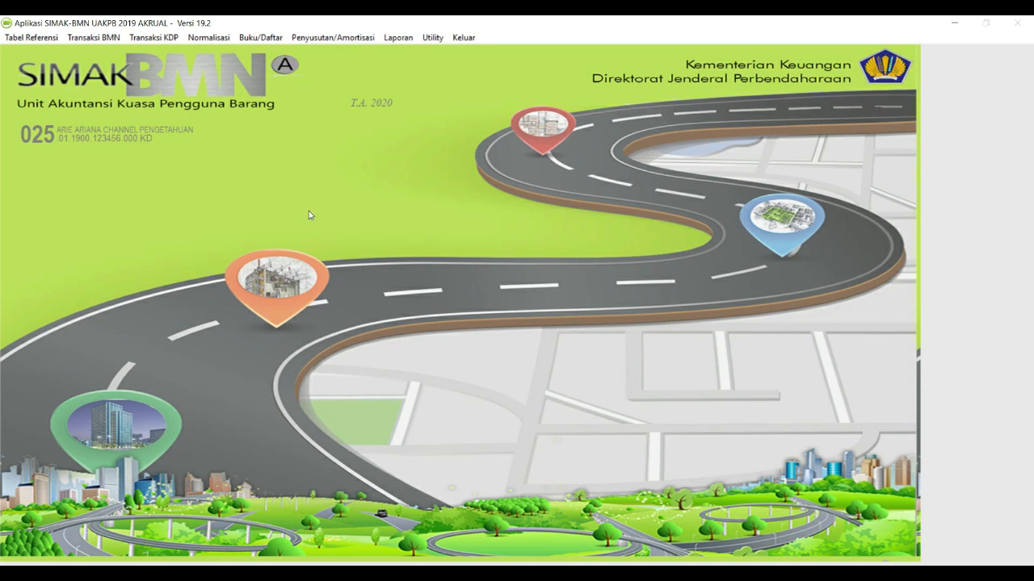